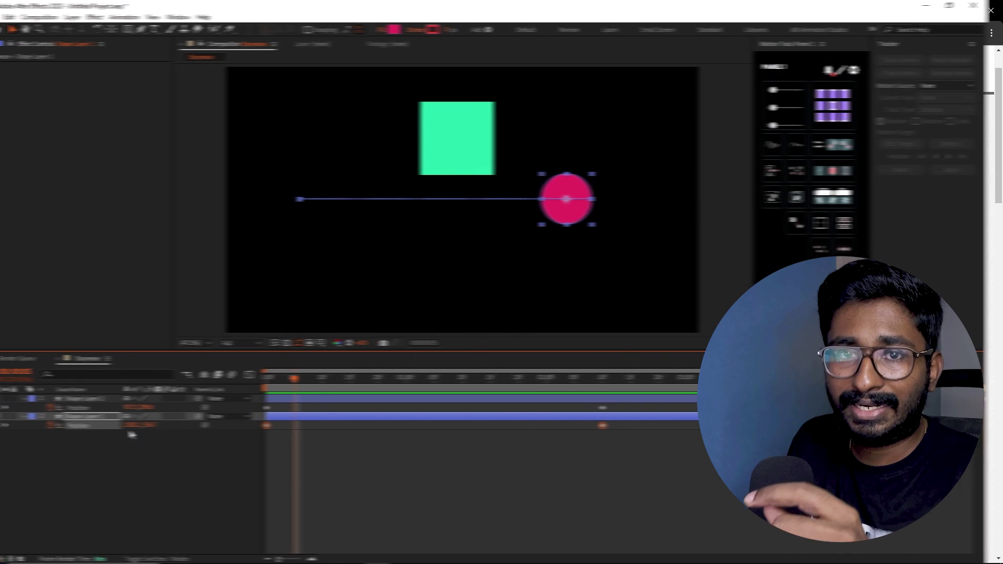
- Apply Easy Ease to Shape Layer 1's position keyframes, stretch the easing handles in the speed graph, and preview the circle's motion
{"action": "key", "text": "F9"}
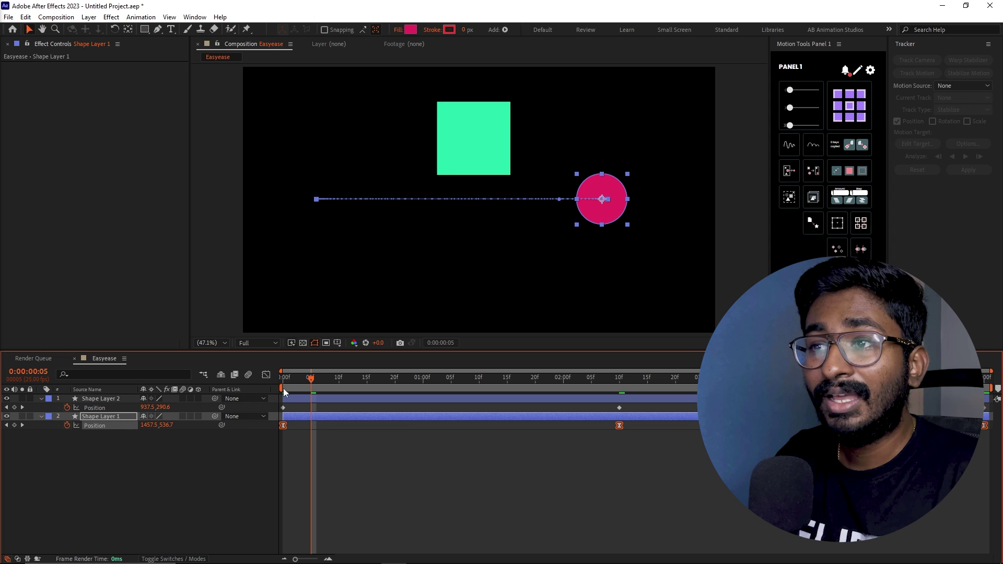
{"action": "left_click", "coordinate": [268, 374]}
{"action": "left_click_drag", "start_coordinate": [706, 499], "coordinate": [926, 529]}
{"action": "key", "text": "space"}
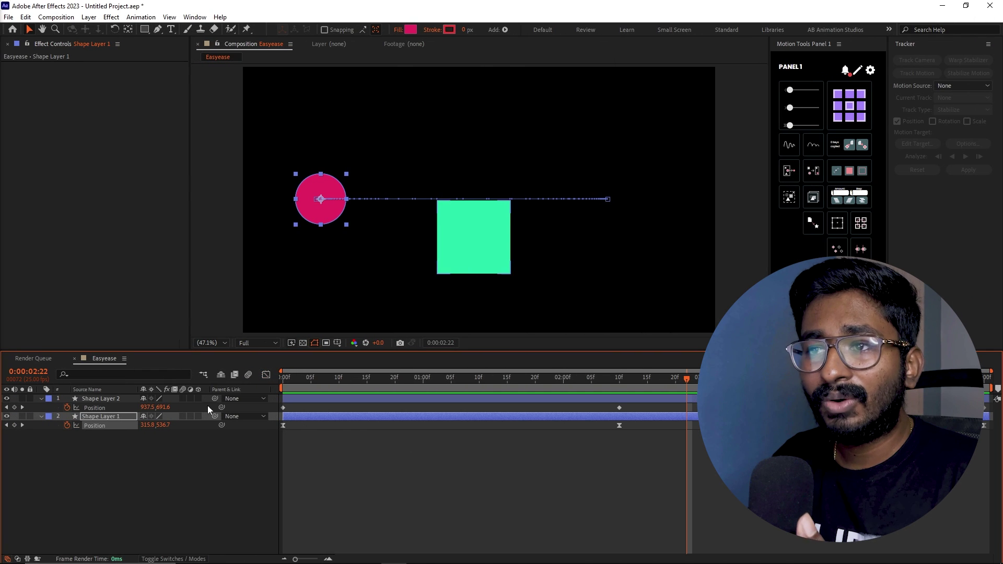
- Apply Easy Ease to Shape Layer 2's position keyframes, manually sharpen their speed curve in the graph, and preview the animation
{"action": "left_click", "coordinate": [93, 406]}
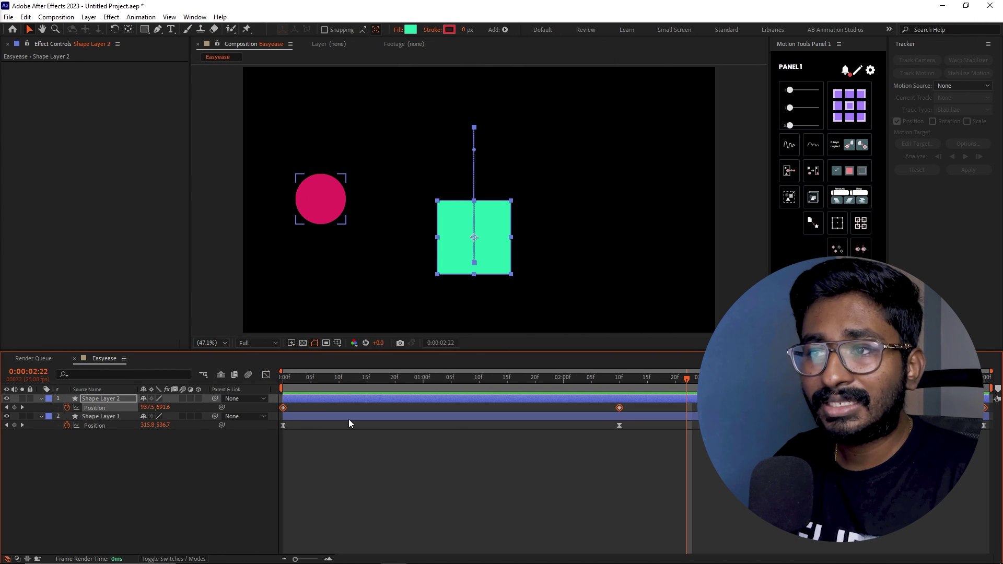
{"action": "key", "text": "F9"}
{"action": "left_click", "coordinate": [266, 375]}
{"action": "key", "text": "ctrl+a"}
{"action": "left_click_drag", "start_coordinate": [319, 528], "coordinate": [681, 530]}
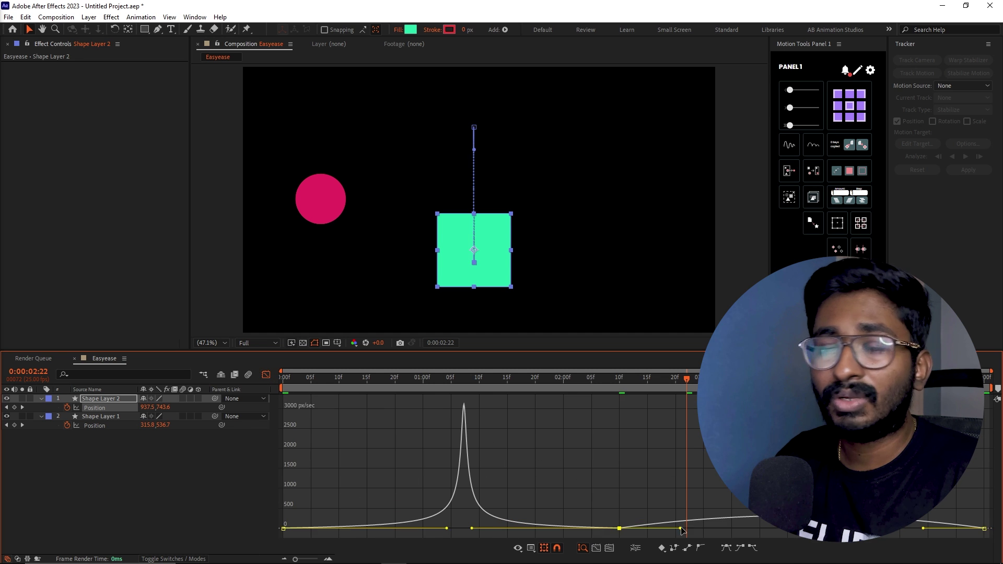
{"action": "key", "text": "space"}
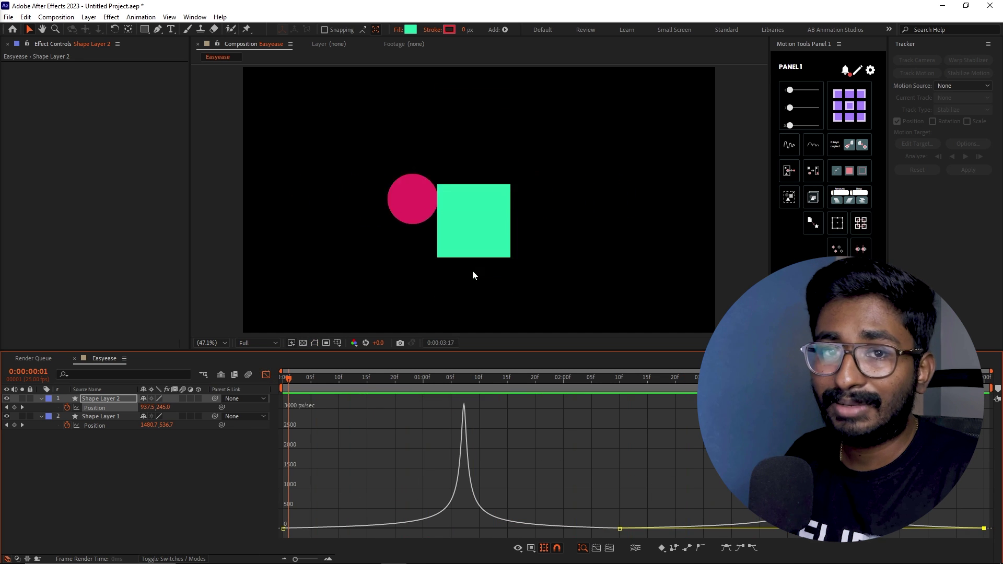
- Compare the position speed curves of Shape Layer 1 and Shape Layer 2 in the graph, and return to the keyframe view
{"action": "left_click", "coordinate": [99, 424], "text": "shift"}
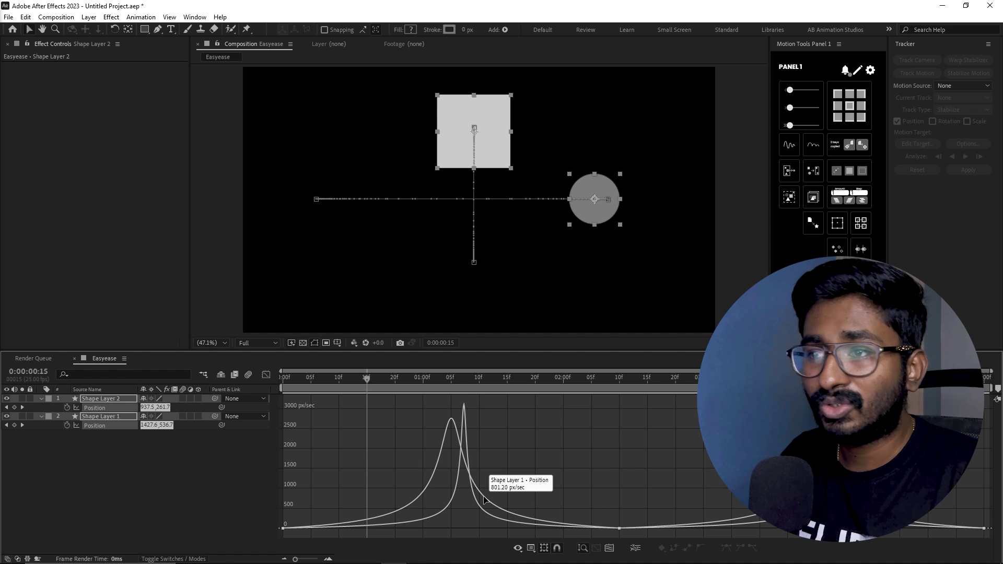
{"action": "left_click", "coordinate": [268, 374]}
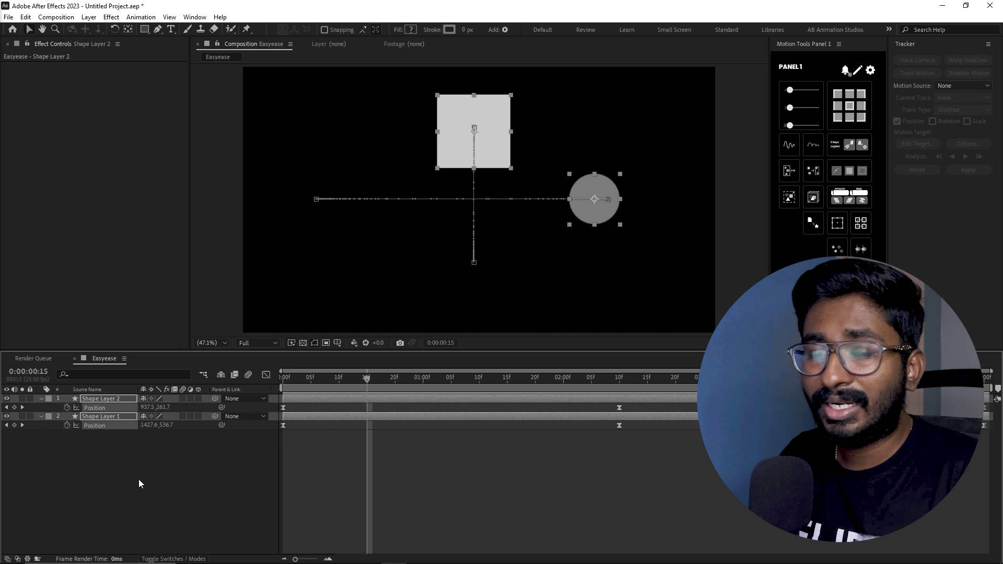
{"action": "left_click", "coordinate": [190, 475]}
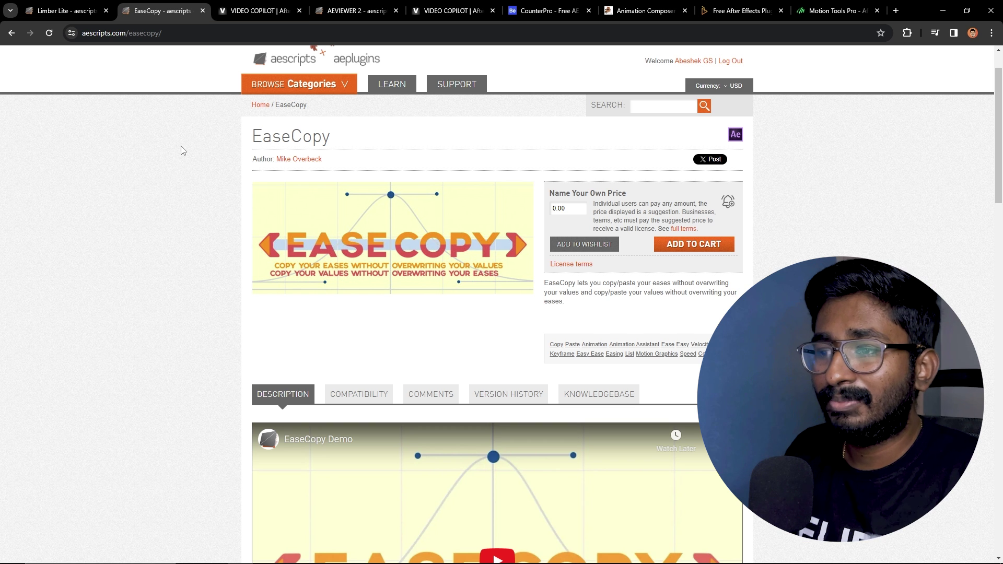
- Read through the EaseCopy product page on aescripts.com in the browser
{"action": "scroll", "coordinate": [183, 151], "scroll_direction": "down", "scroll_amount": 3}
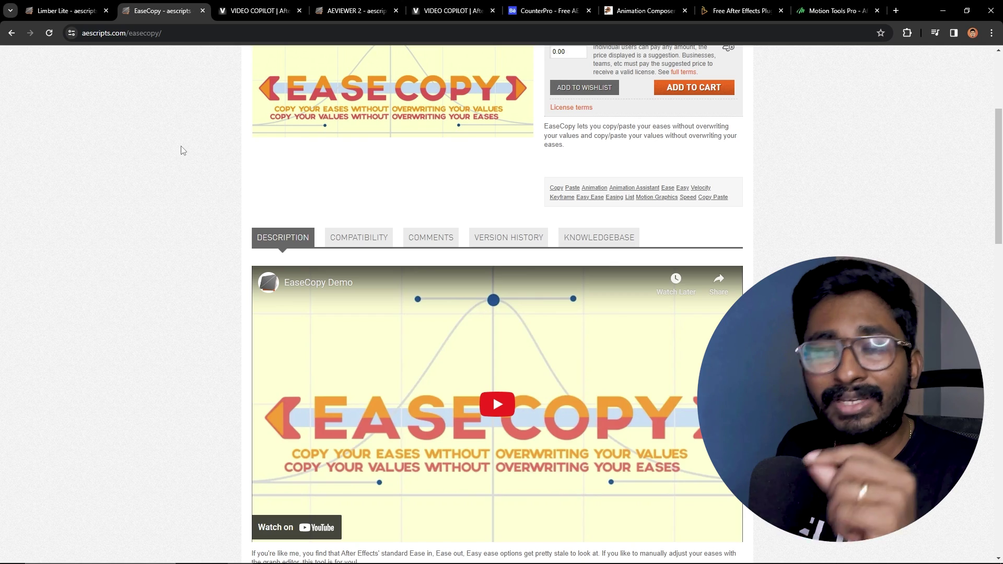
{"action": "scroll", "coordinate": [182, 151], "scroll_direction": "up", "scroll_amount": 2}
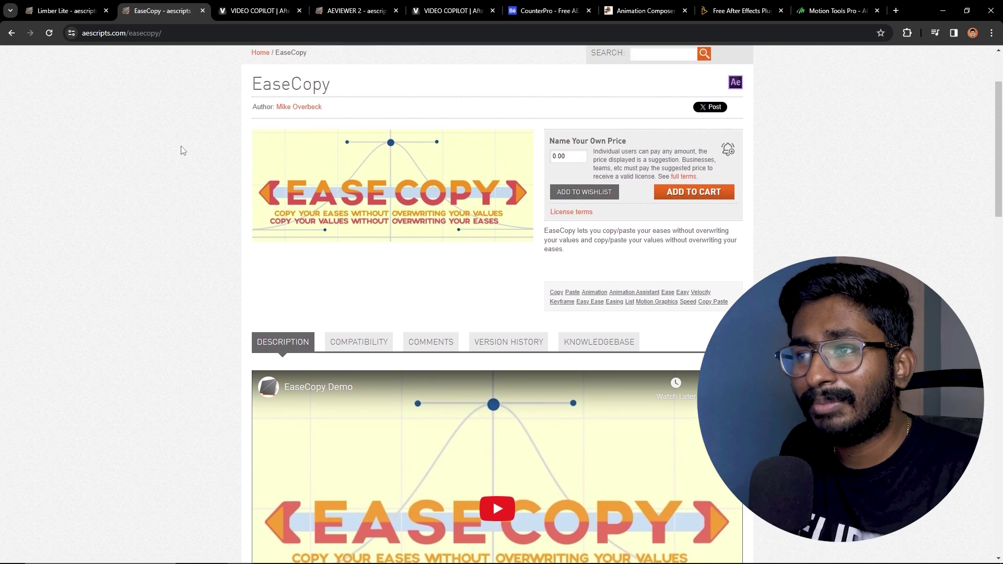
{"action": "scroll", "coordinate": [183, 150], "scroll_direction": "down", "scroll_amount": 9}
{"action": "scroll", "coordinate": [182, 150], "scroll_direction": "down", "scroll_amount": 4}
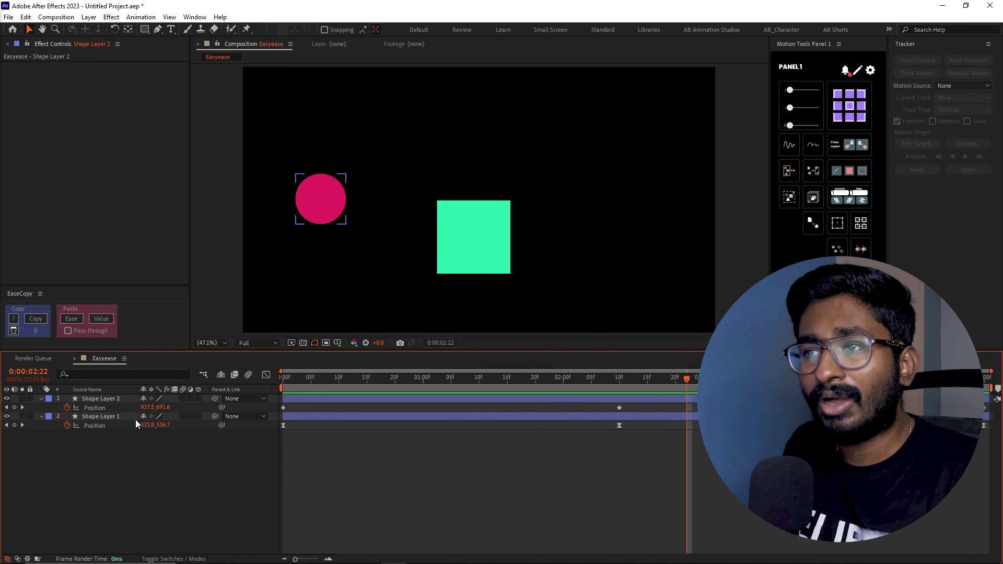
- Copy the easing of Shape Layer 1's position keyframes with EaseCopy and paste only the ease onto Shape Layer 2's position keyframes
{"action": "left_click", "coordinate": [126, 424]}
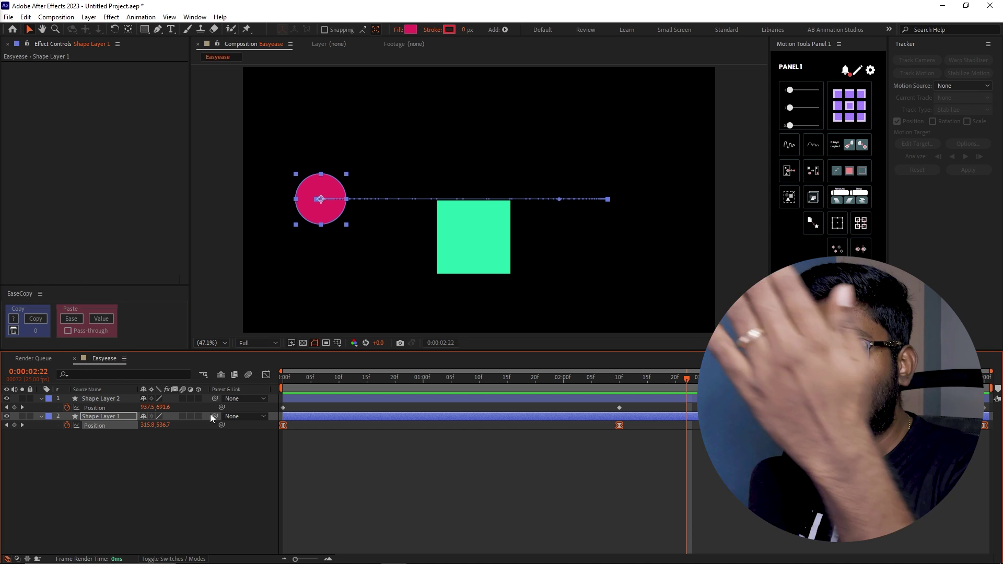
{"action": "left_click", "coordinate": [37, 320]}
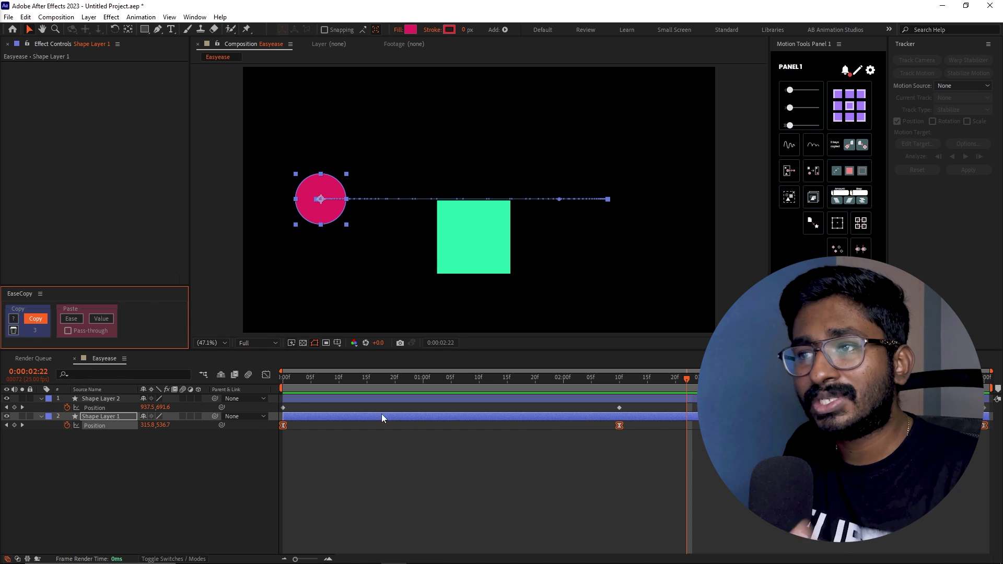
{"action": "left_click", "coordinate": [118, 407]}
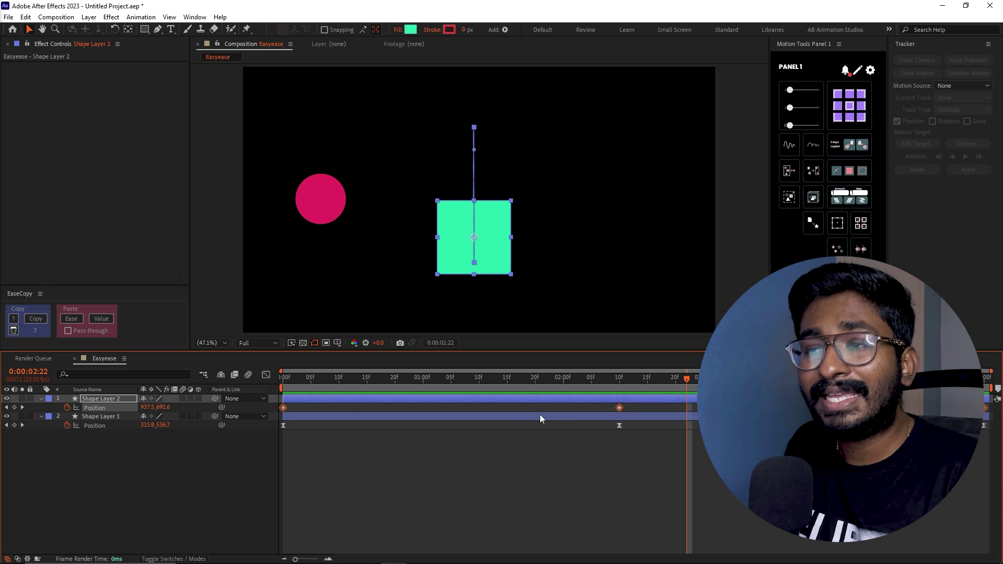
{"action": "left_click", "coordinate": [75, 317]}
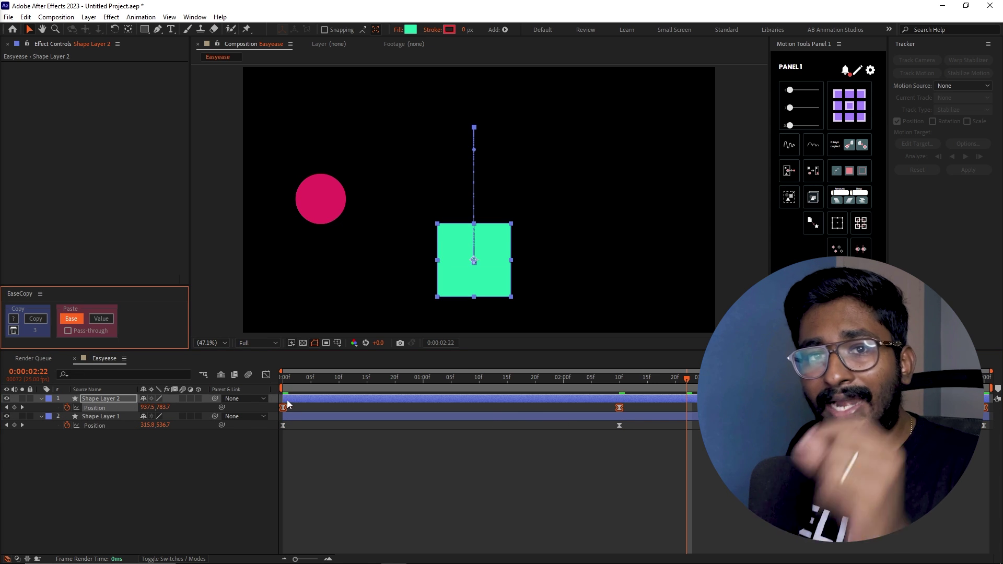
- Check that both layers' position speed curves match in the graph, and return to the start of the keyframe timeline
{"action": "left_click", "coordinate": [109, 427], "text": "shift"}
{"action": "left_click", "coordinate": [265, 375]}
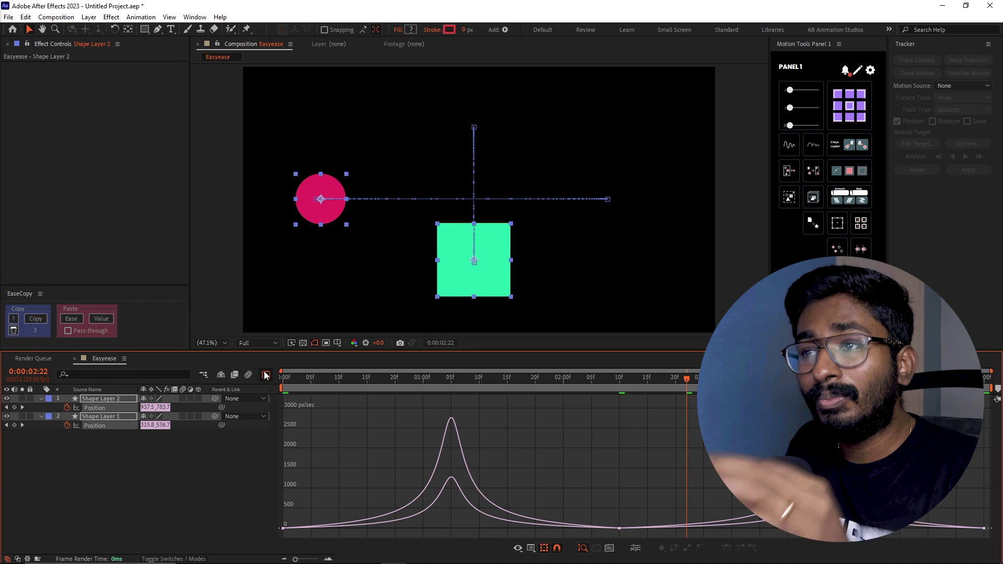
{"action": "left_click", "coordinate": [266, 374]}
{"action": "key", "text": "Home"}
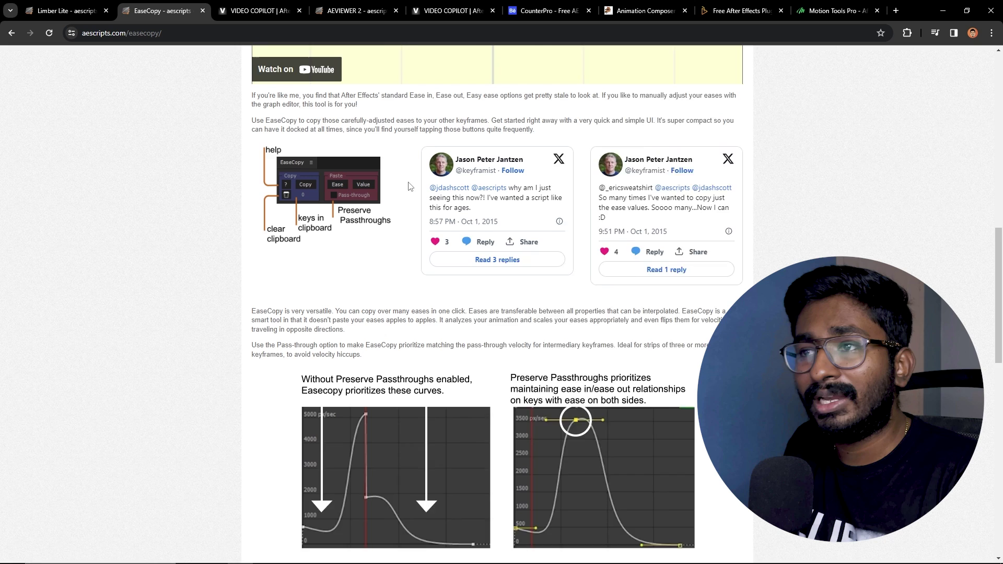
- Review the EaseCopy page's button descriptions, pass-through explanation and KBAR integration section in the browser
{"action": "scroll", "coordinate": [409, 186], "scroll_direction": "up", "scroll_amount": 4}
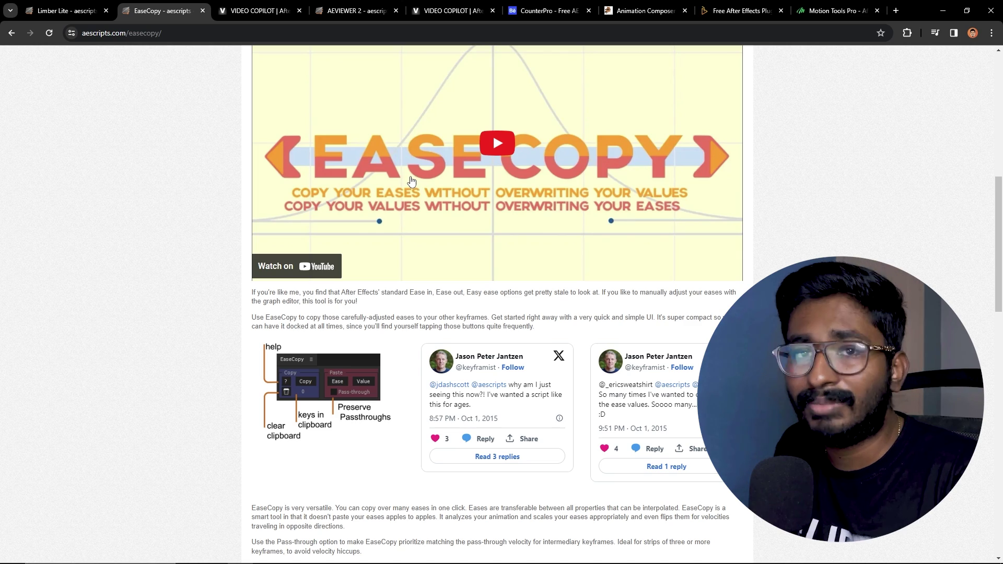
{"action": "scroll", "coordinate": [412, 180], "scroll_direction": "down", "scroll_amount": 1}
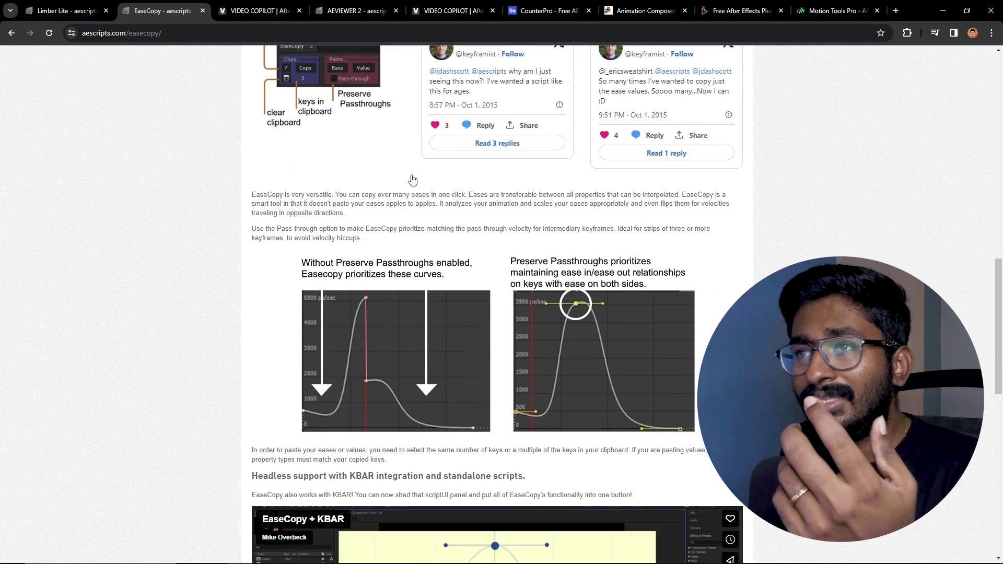
{"action": "scroll", "coordinate": [412, 180], "scroll_direction": "up", "scroll_amount": 4}
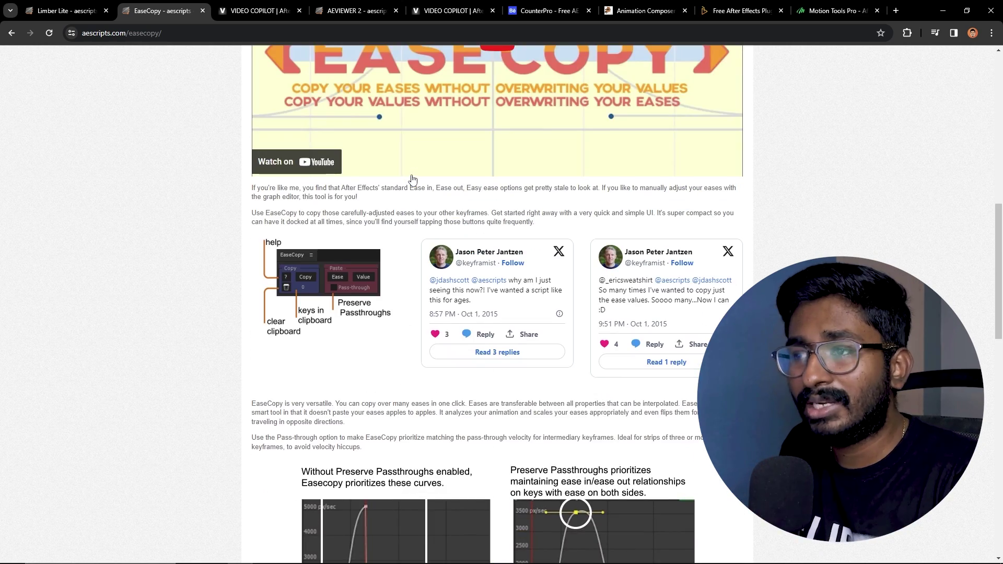
{"action": "scroll", "coordinate": [412, 179], "scroll_direction": "down", "scroll_amount": 13}
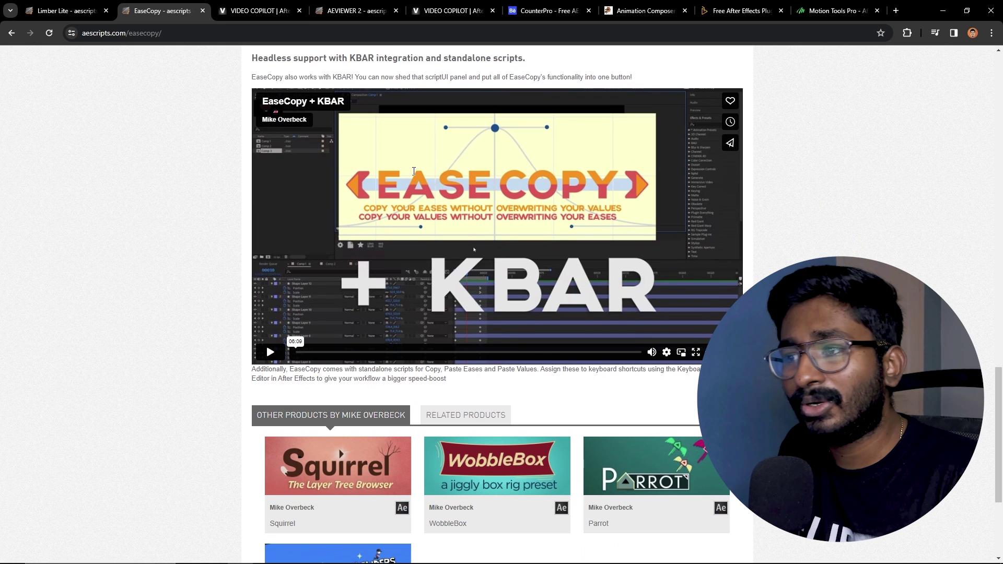
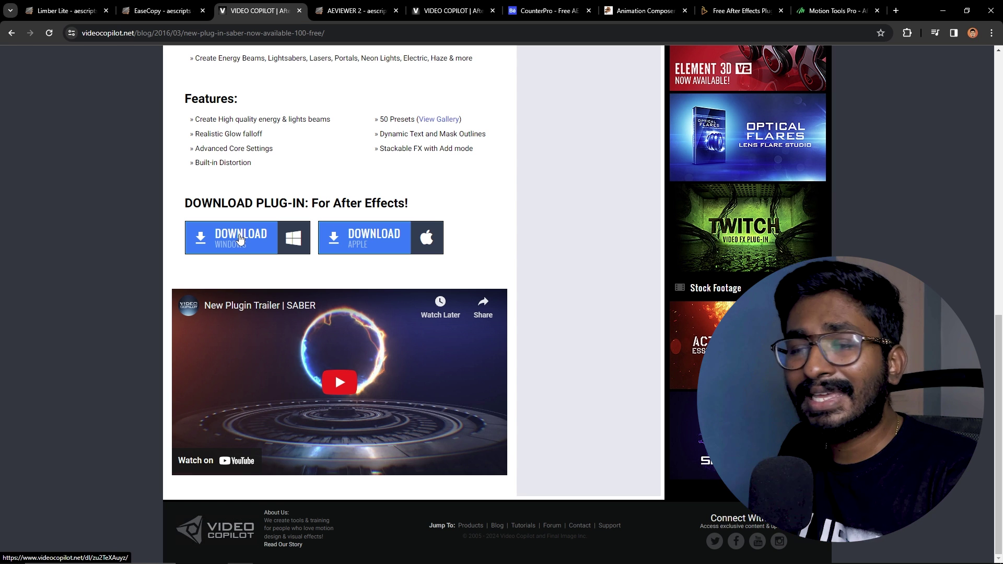
- Open the Saber plug-in's preset gallery from the Video Copilot page and browse through its presets
{"action": "left_click", "coordinate": [450, 120]}
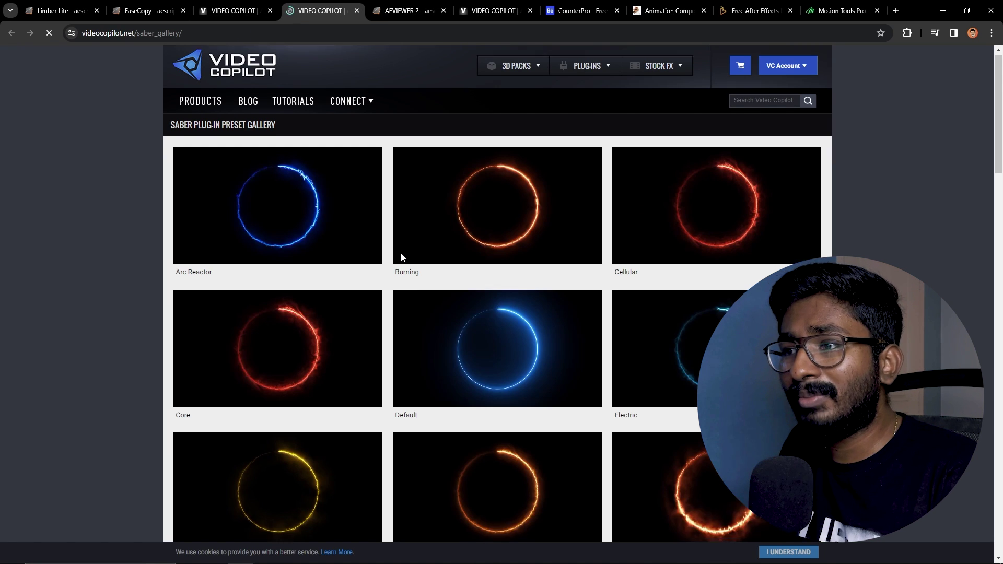
{"action": "scroll", "coordinate": [400, 252], "scroll_direction": "down", "scroll_amount": 9}
{"action": "scroll", "coordinate": [400, 253], "scroll_direction": "down", "scroll_amount": 10}
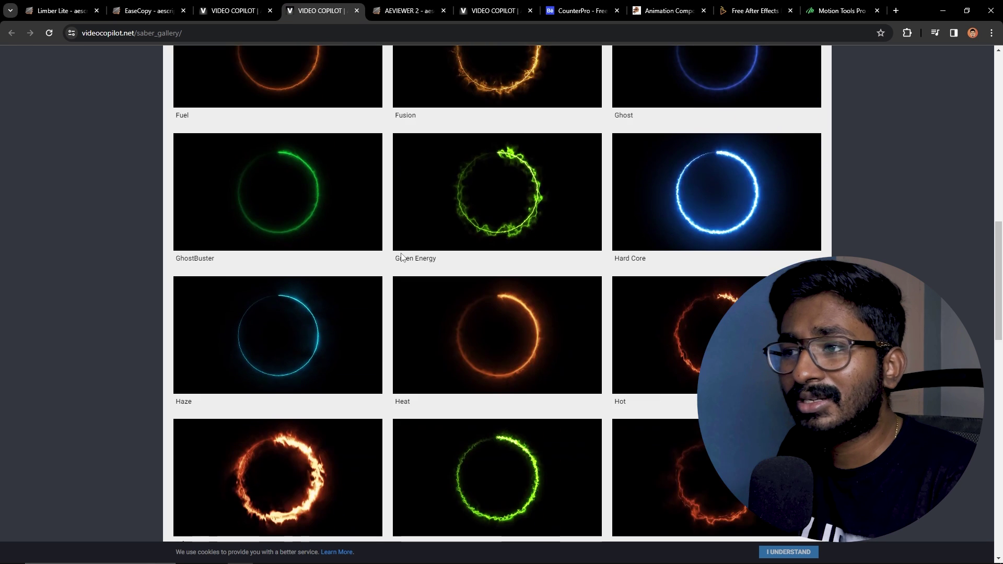
{"action": "scroll", "coordinate": [400, 253], "scroll_direction": "down", "scroll_amount": 2}
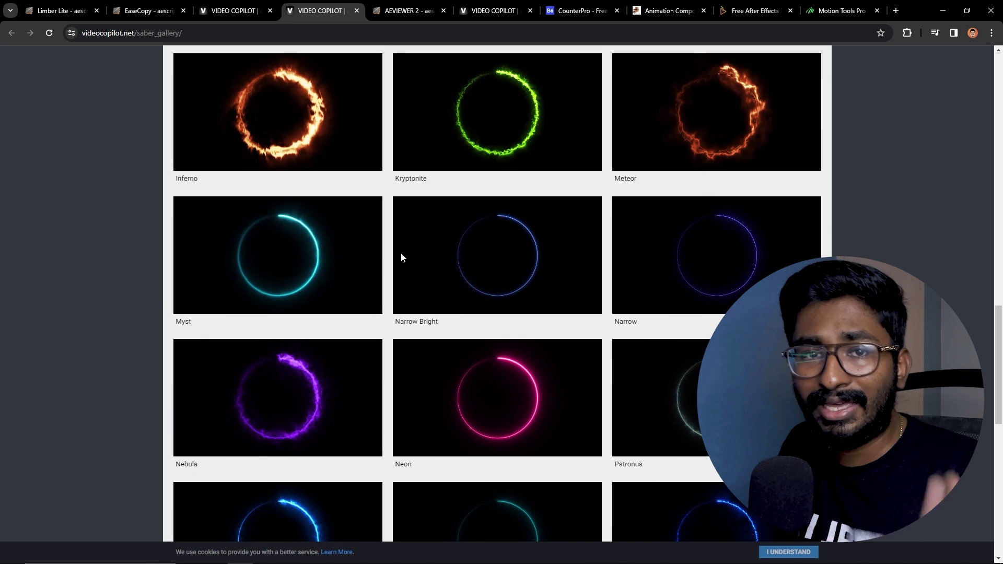
{"action": "scroll", "coordinate": [400, 252], "scroll_direction": "down", "scroll_amount": 2}
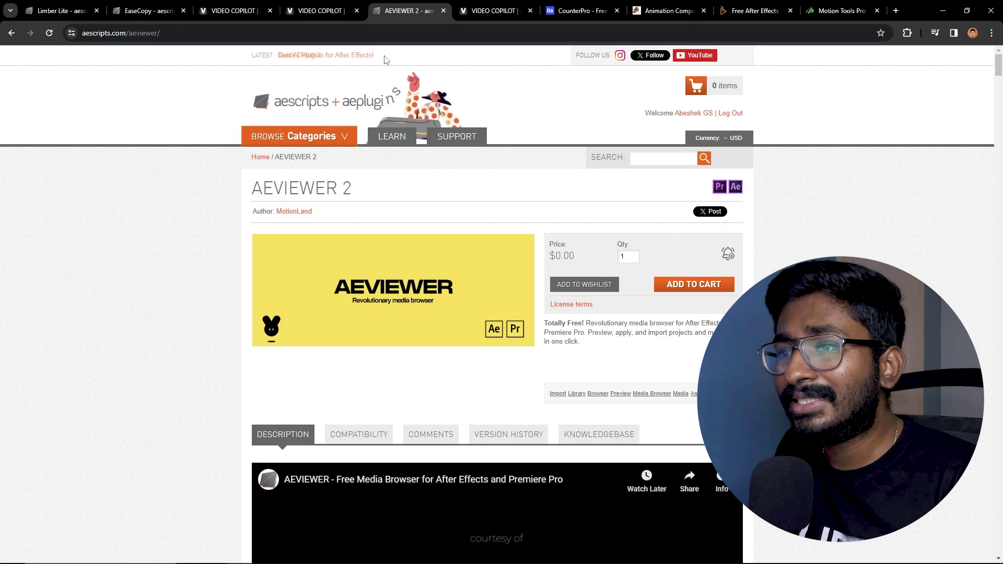
- Examine the AEVIEWER 2 product page on aescripts.com, including its demo video and the Free versus Pro feature comparison
{"action": "mouse_move", "coordinate": [308, 194]}
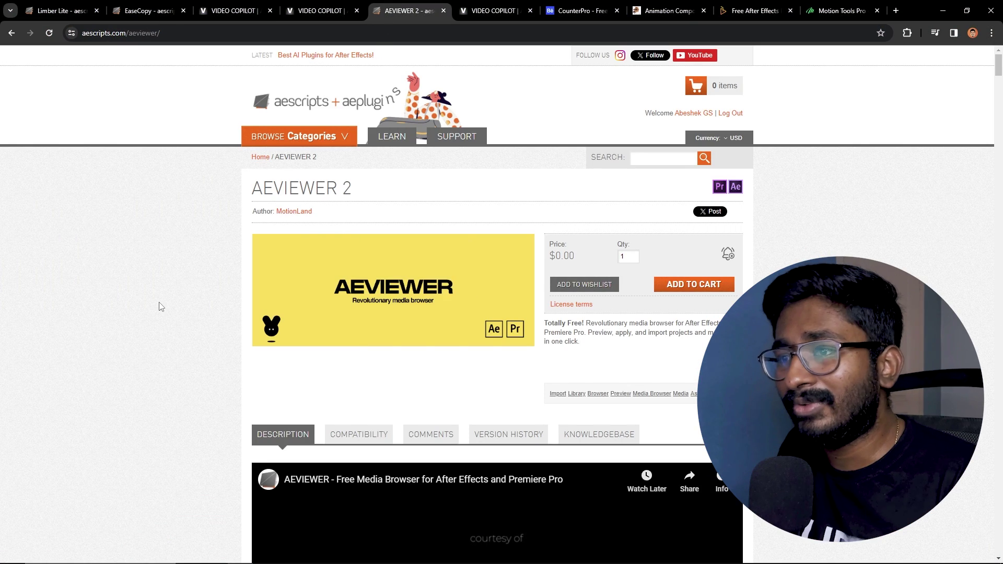
{"action": "scroll", "coordinate": [161, 307], "scroll_direction": "down", "scroll_amount": 2}
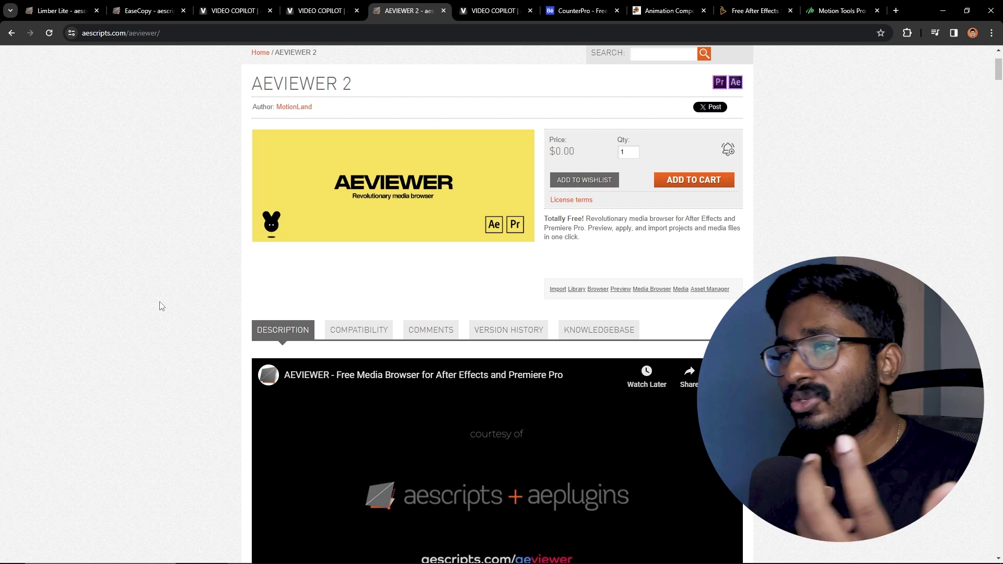
{"action": "scroll", "coordinate": [162, 306], "scroll_direction": "down", "scroll_amount": 3}
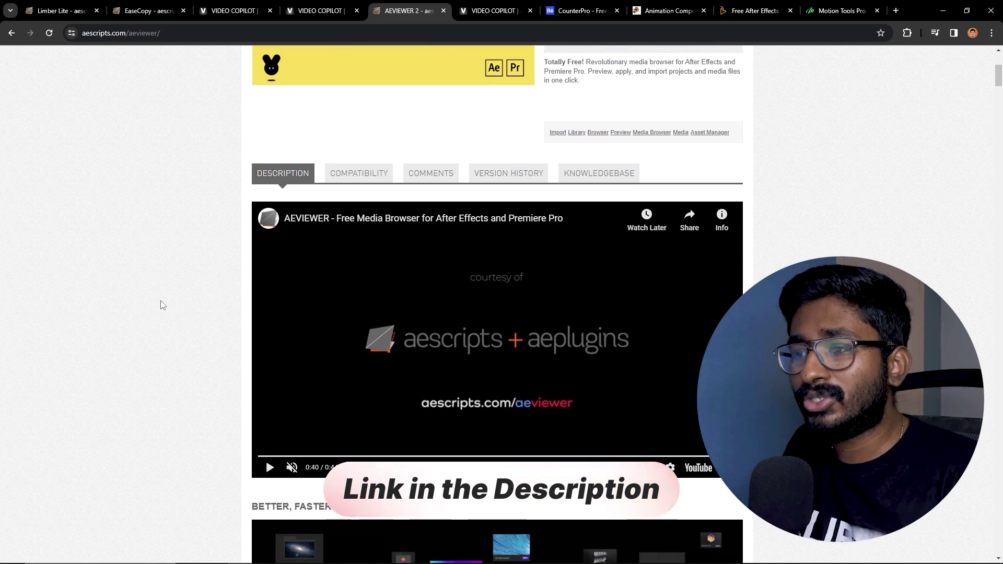
{"action": "scroll", "coordinate": [162, 306], "scroll_direction": "down", "scroll_amount": 7}
{"action": "scroll", "coordinate": [162, 305], "scroll_direction": "down", "scroll_amount": 7}
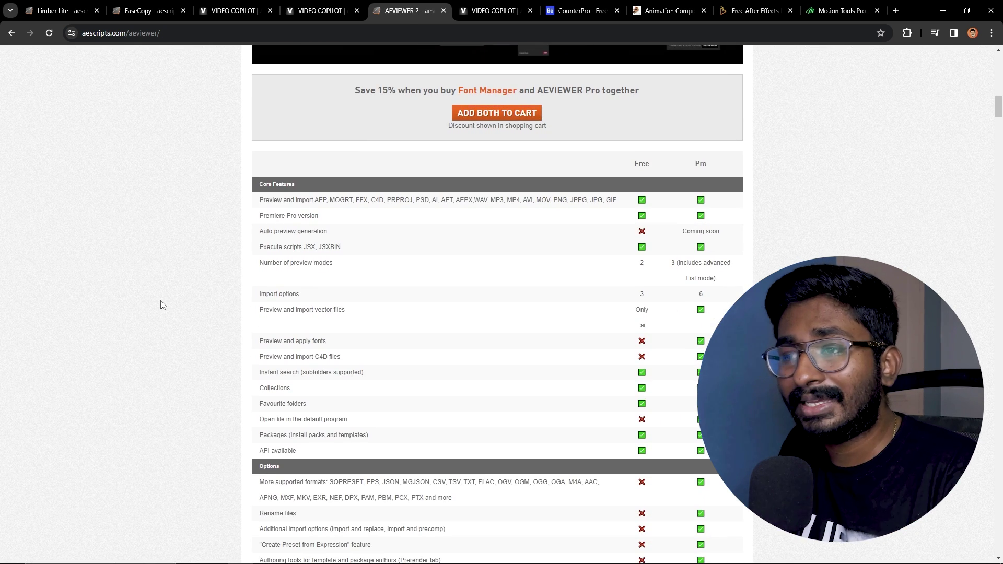
{"action": "scroll", "coordinate": [159, 303], "scroll_direction": "up", "scroll_amount": 9}
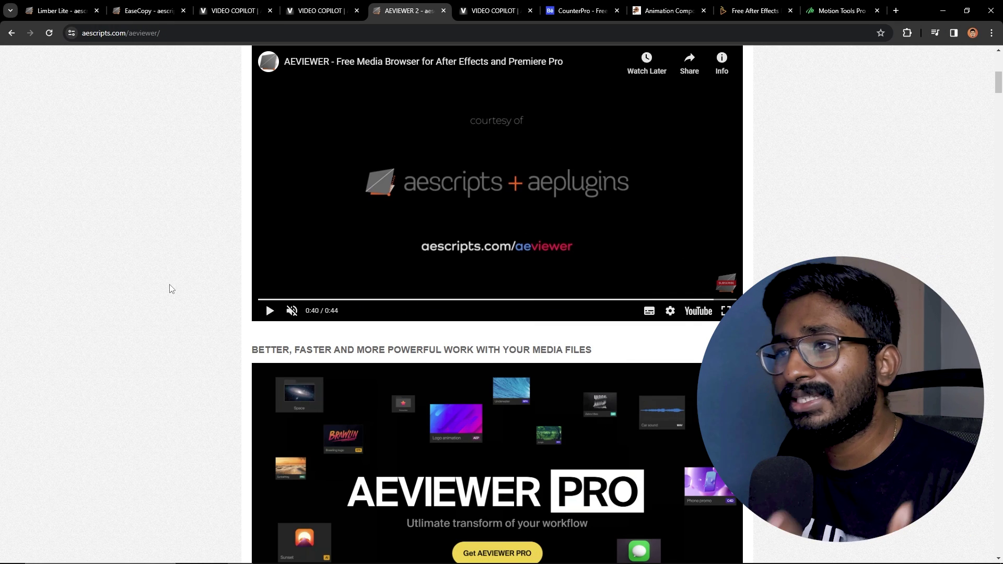
{"action": "scroll", "coordinate": [169, 289], "scroll_direction": "up", "scroll_amount": 2}
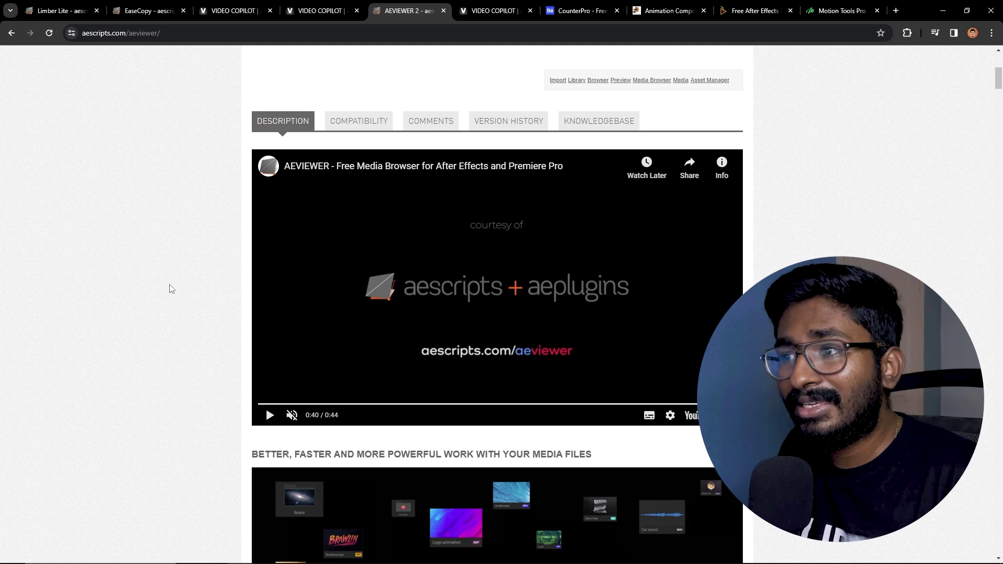
{"action": "scroll", "coordinate": [169, 288], "scroll_direction": "up", "scroll_amount": 3}
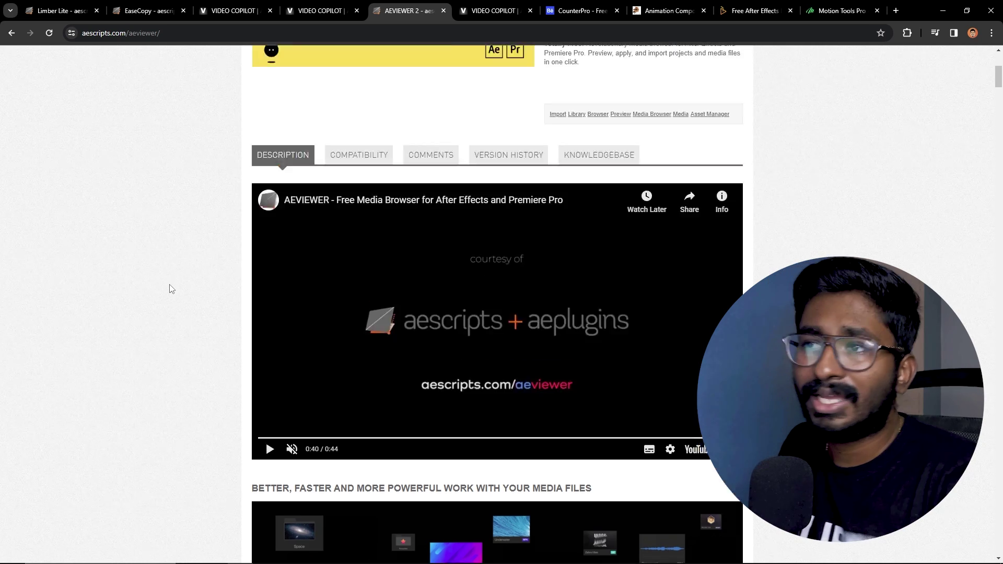
- Open the remaining Video Copilot page, and switch to After Effects to bring the effects and presets list into focus for Comp 1
{"action": "left_click", "coordinate": [470, 5]}
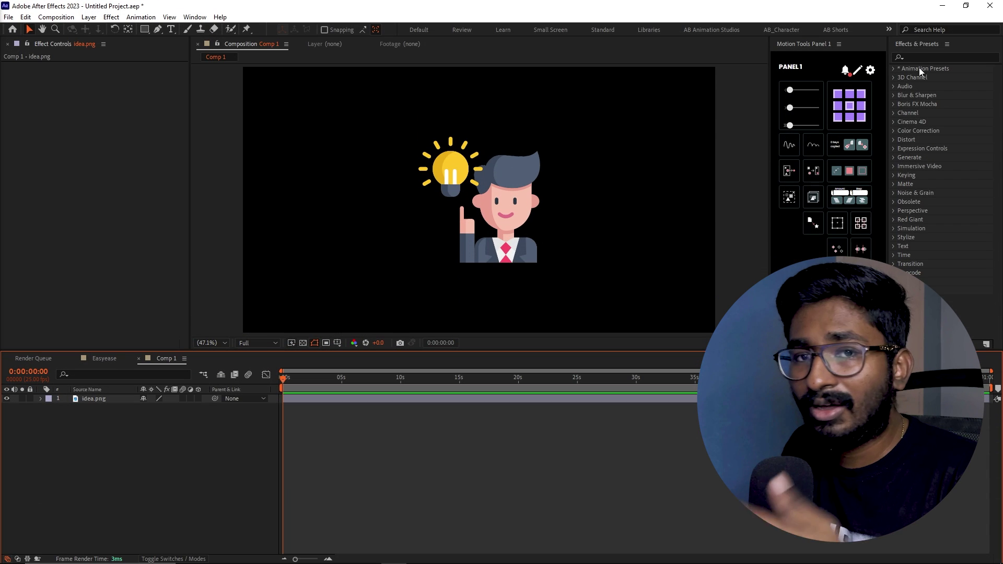
{"action": "left_click", "coordinate": [916, 40]}
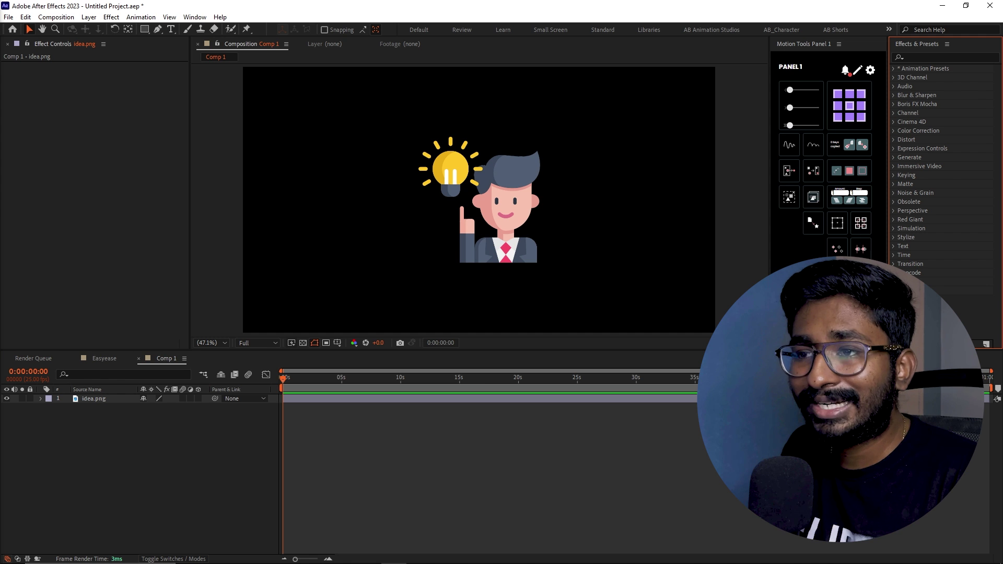
- Try the Fill effect from the effects list on the idea.png layer, previewing playback before deleting it
{"action": "left_click", "coordinate": [412, 398]}
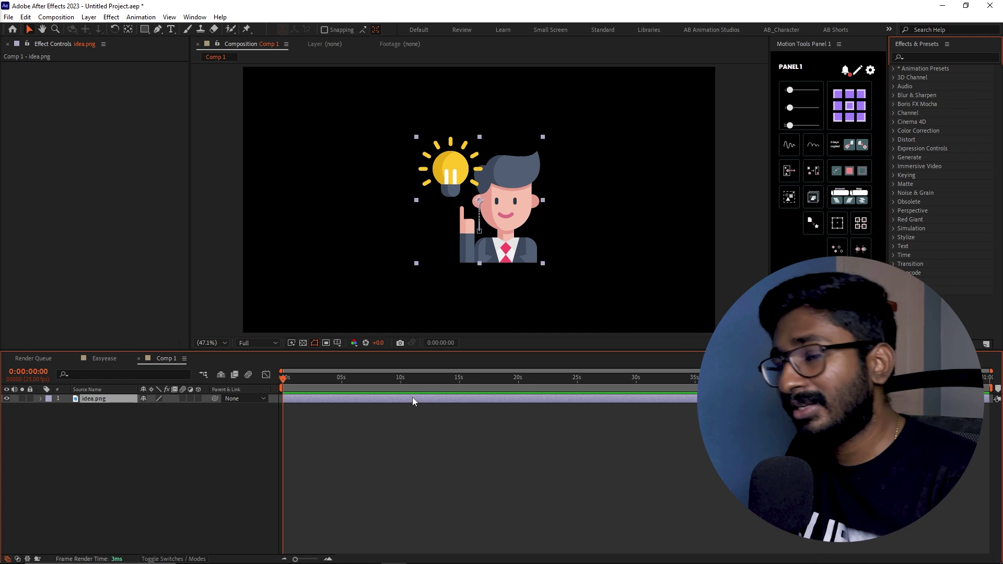
{"action": "left_click", "coordinate": [934, 56]}
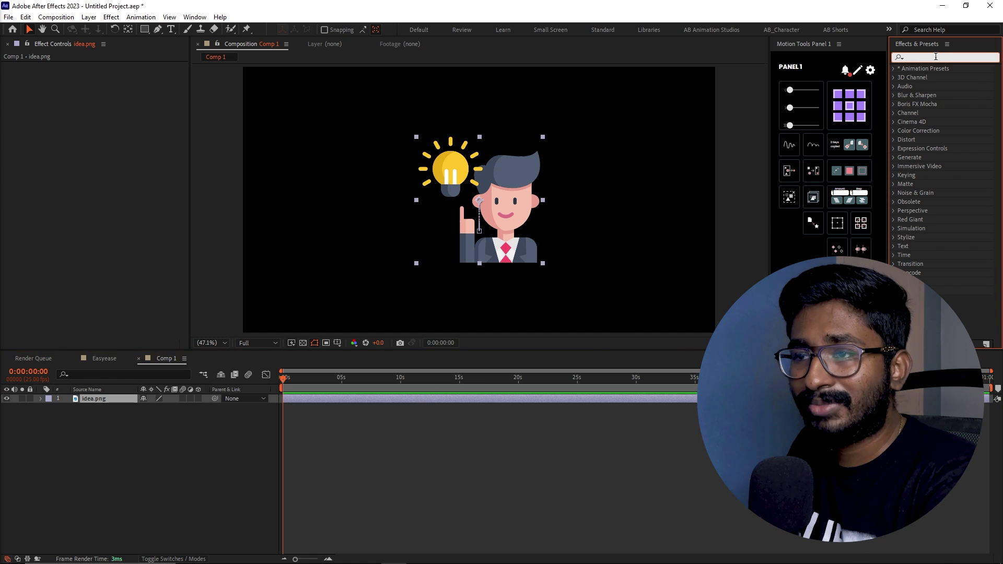
{"action": "type", "text": "fill"}
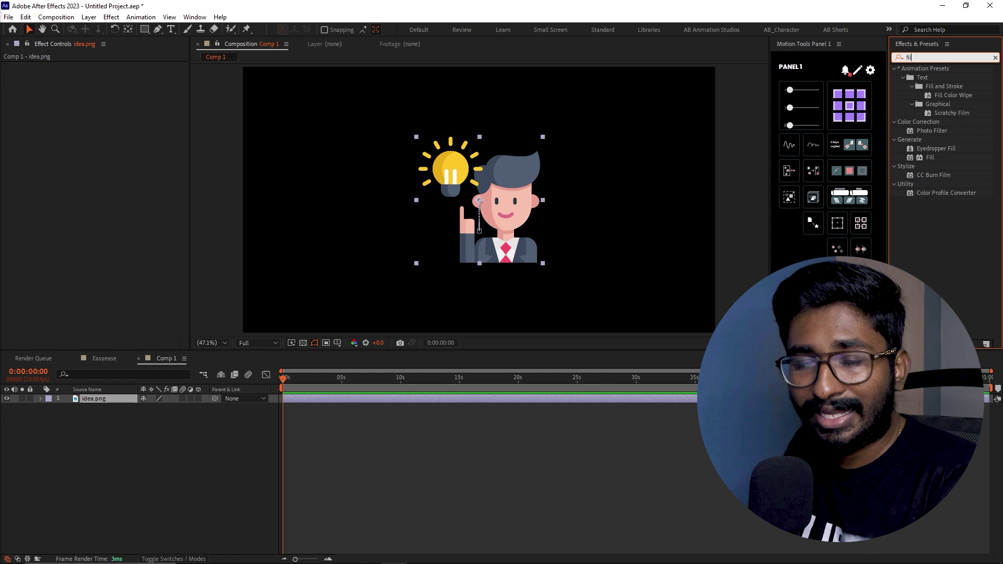
{"action": "left_click_drag", "start_coordinate": [930, 122], "coordinate": [512, 196]}
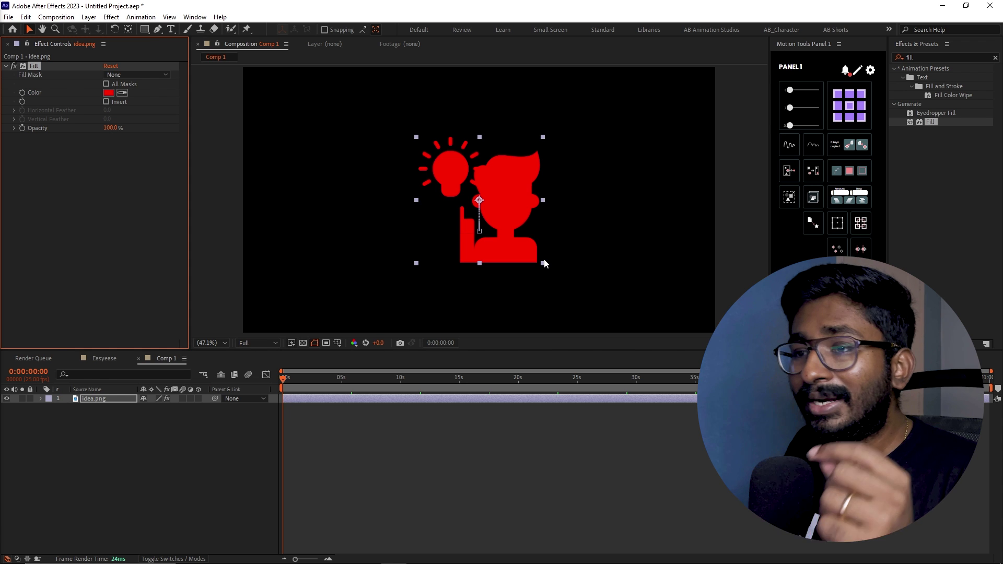
{"action": "left_click", "coordinate": [301, 257]}
{"action": "key", "text": "space"}
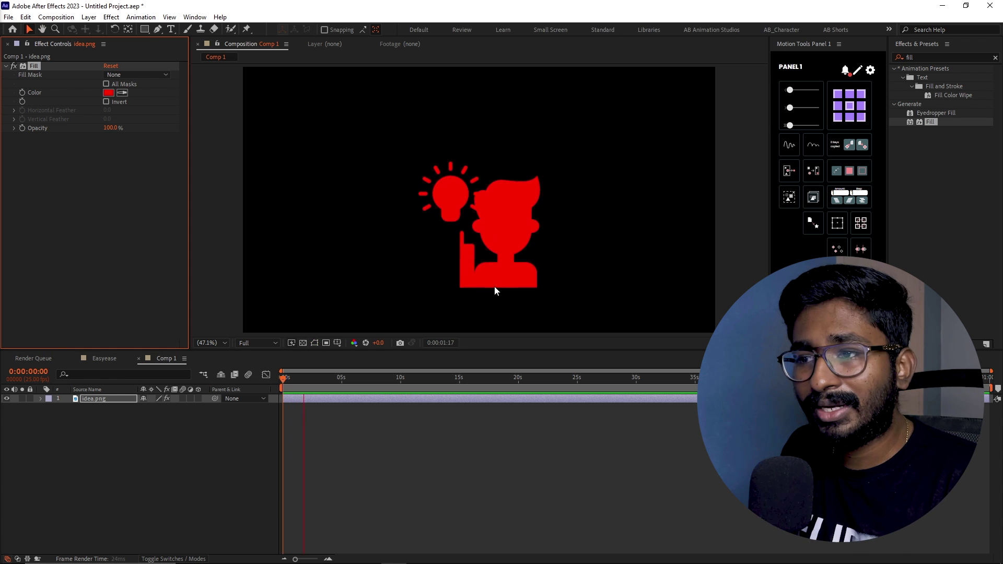
{"action": "key", "text": "space"}
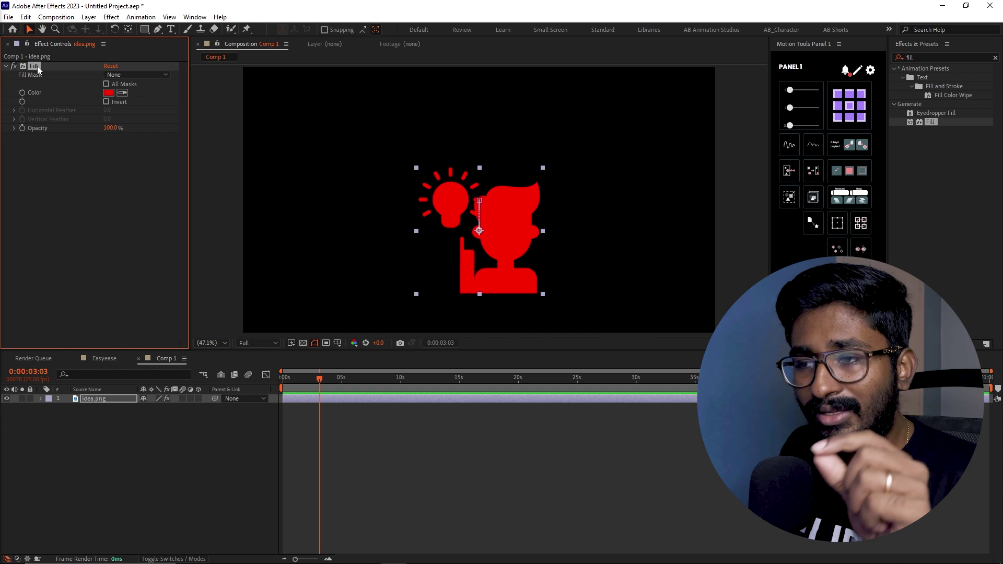
{"action": "key", "text": "Delete"}
- Apply the Fill effect to the idea.png layer through the FX Console search, preview playback and return to the composition's start
{"action": "left_click", "coordinate": [341, 397]}
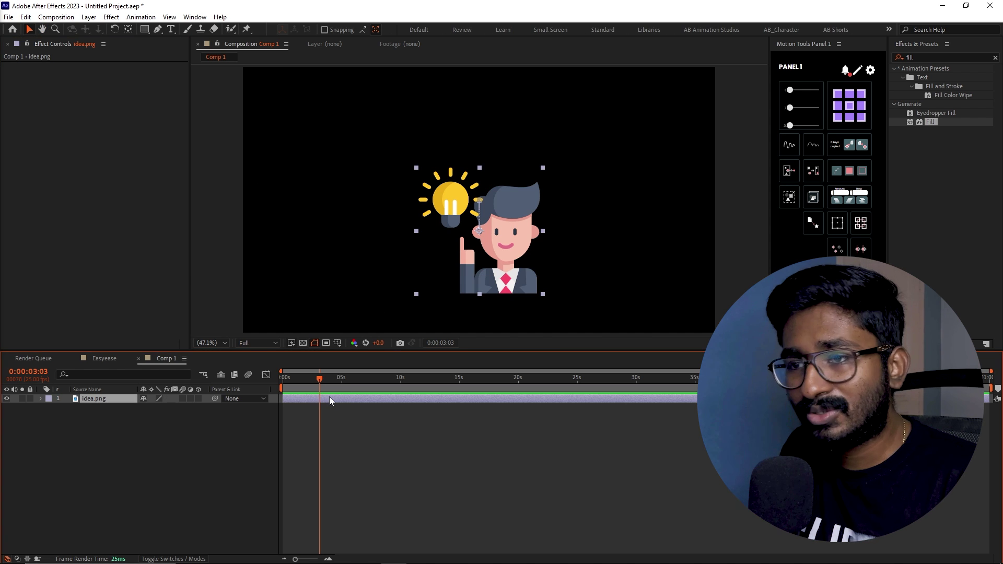
{"action": "key", "text": "ctrl+space"}
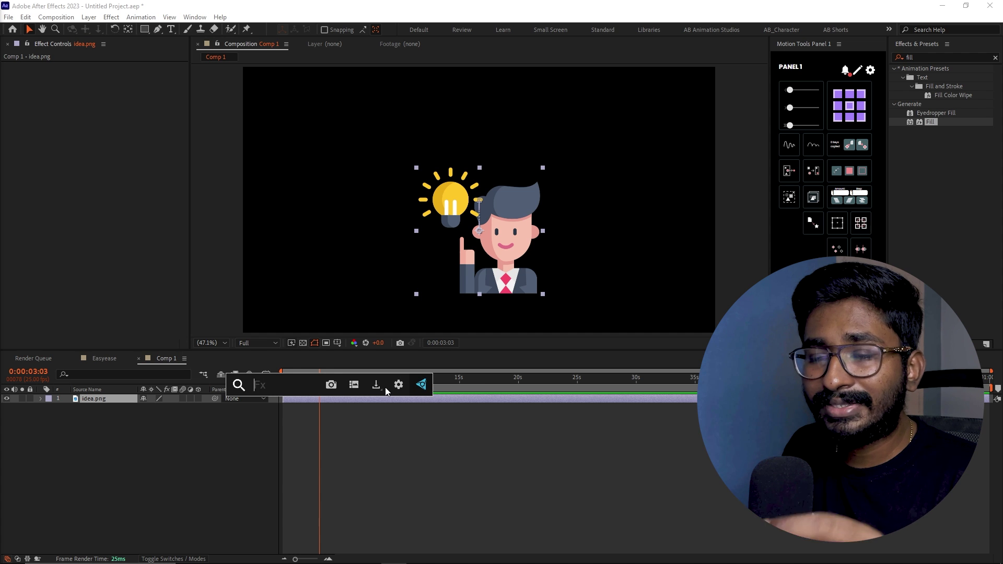
{"action": "type", "text": "fill"}
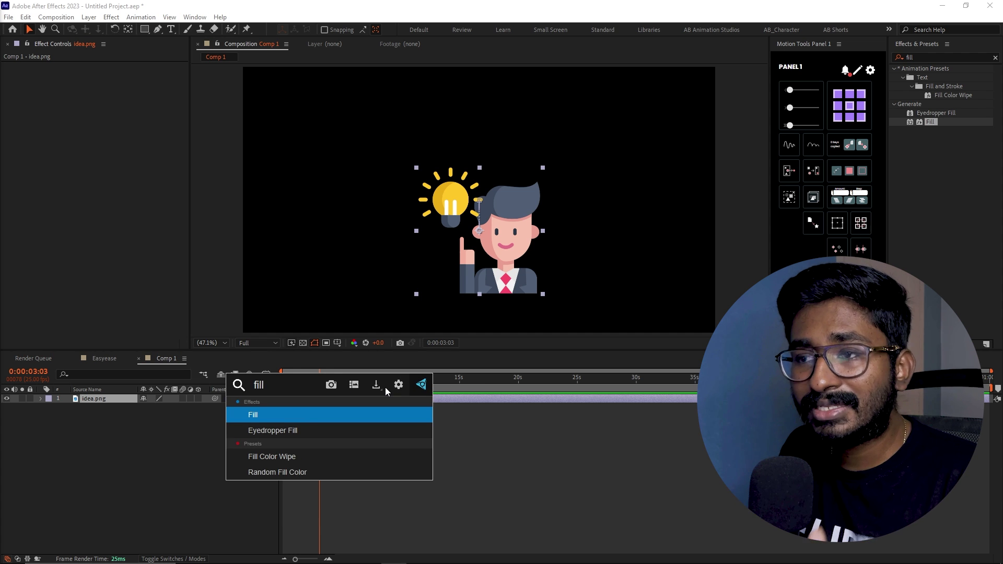
{"action": "left_click", "coordinate": [295, 416]}
{"action": "key", "text": "space"}
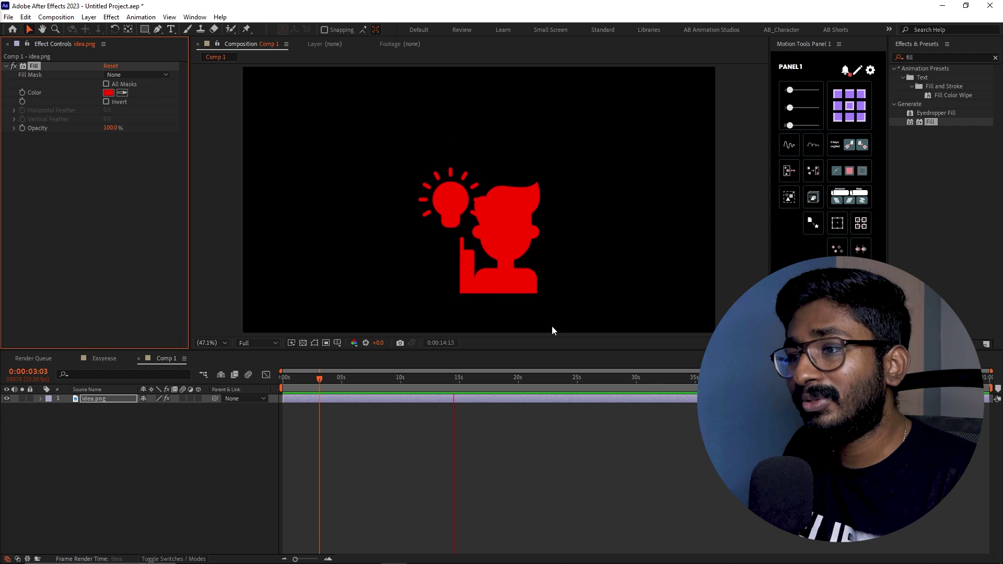
{"action": "key", "text": "space"}
{"action": "left_click_drag", "start_coordinate": [433, 378], "coordinate": [280, 384]}
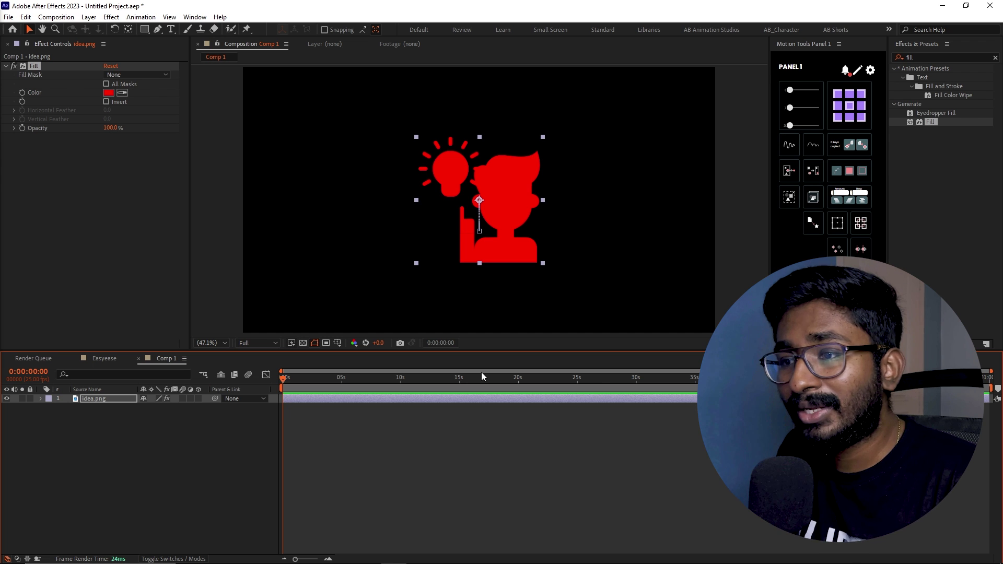
- Browse the FX Console screenshot gallery, viewing the pricing animation elements snapshot and its export formats
{"action": "key", "text": "ctrl+space"}
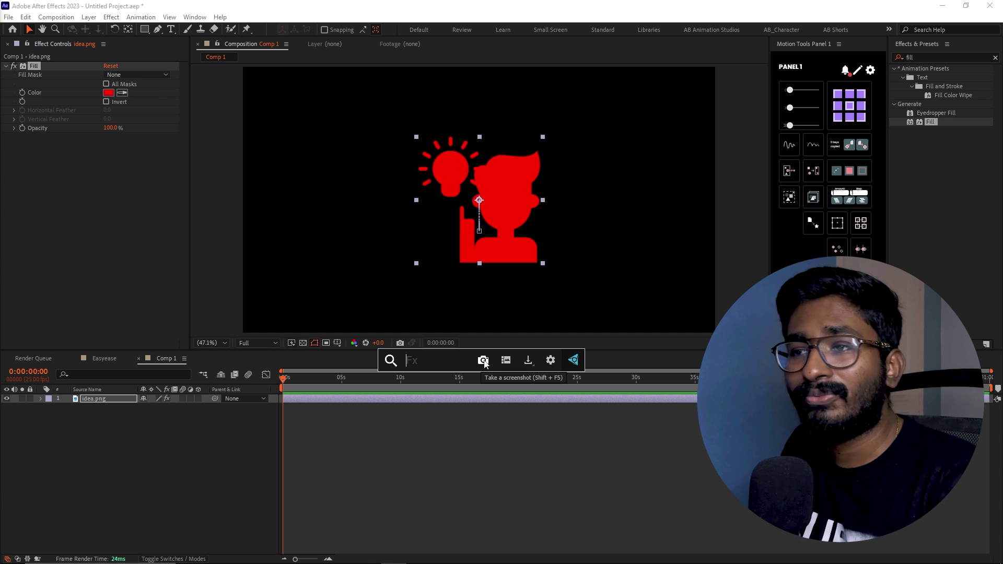
{"action": "left_click", "coordinate": [505, 361]}
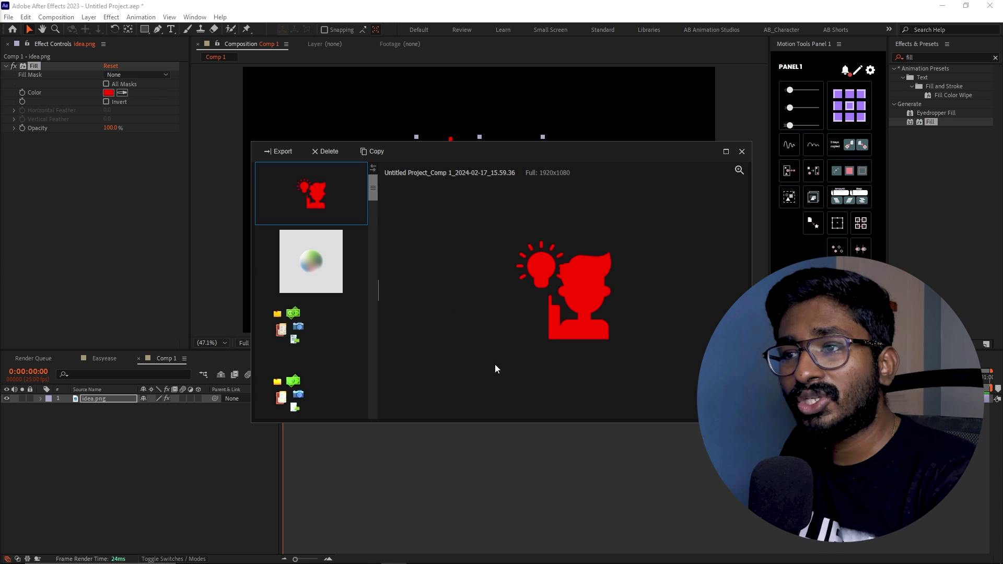
{"action": "scroll", "coordinate": [334, 282], "scroll_direction": "down", "scroll_amount": 2}
{"action": "scroll", "coordinate": [333, 295], "scroll_direction": "up", "scroll_amount": 2}
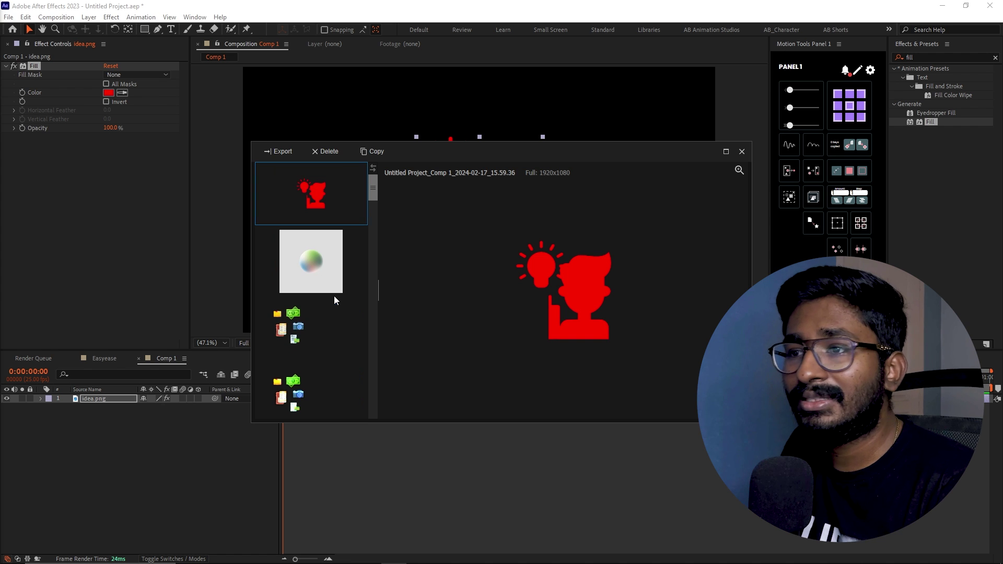
{"action": "left_click", "coordinate": [349, 321]}
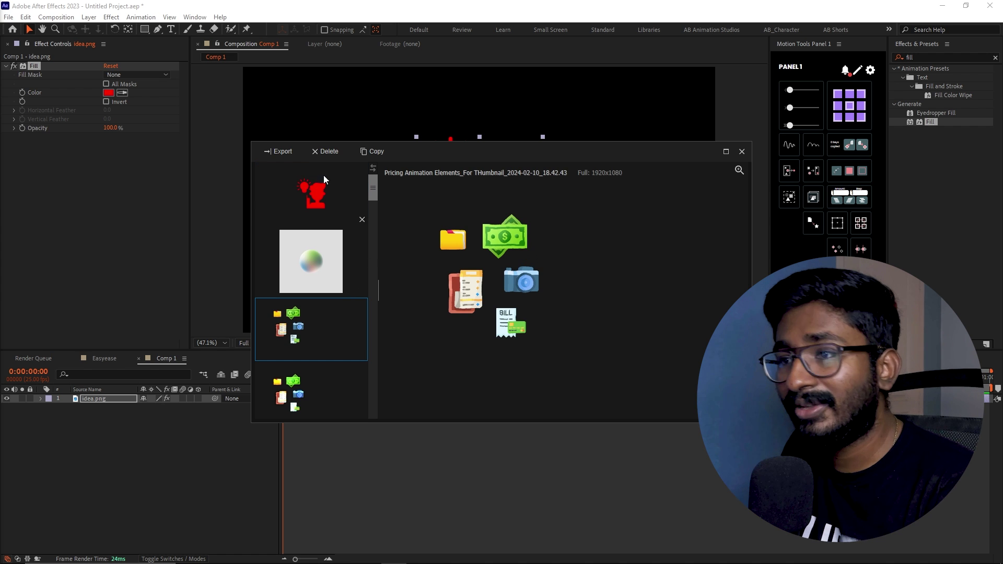
{"action": "left_click", "coordinate": [283, 152]}
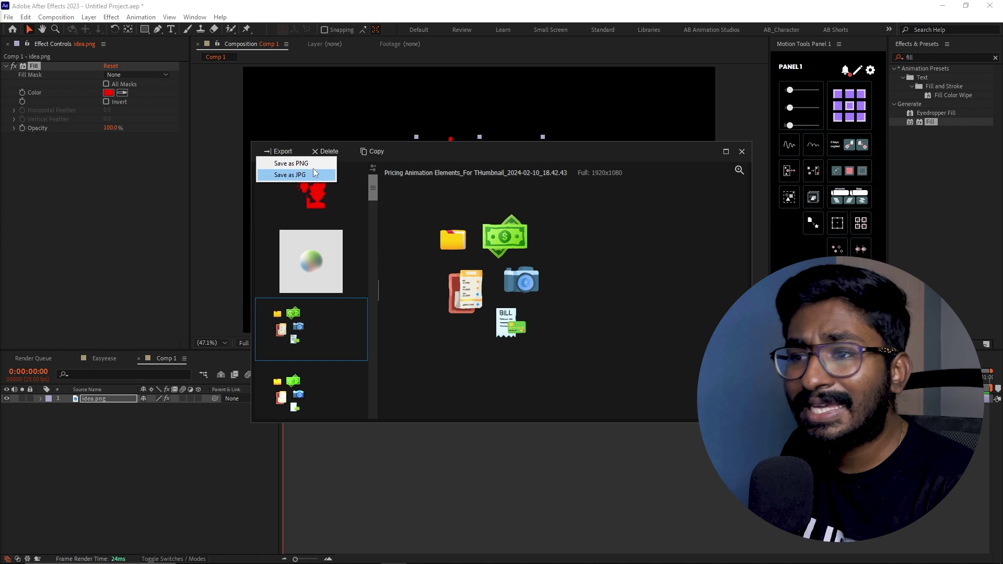
{"action": "left_click", "coordinate": [741, 151]}
{"action": "left_click", "coordinate": [741, 151]}
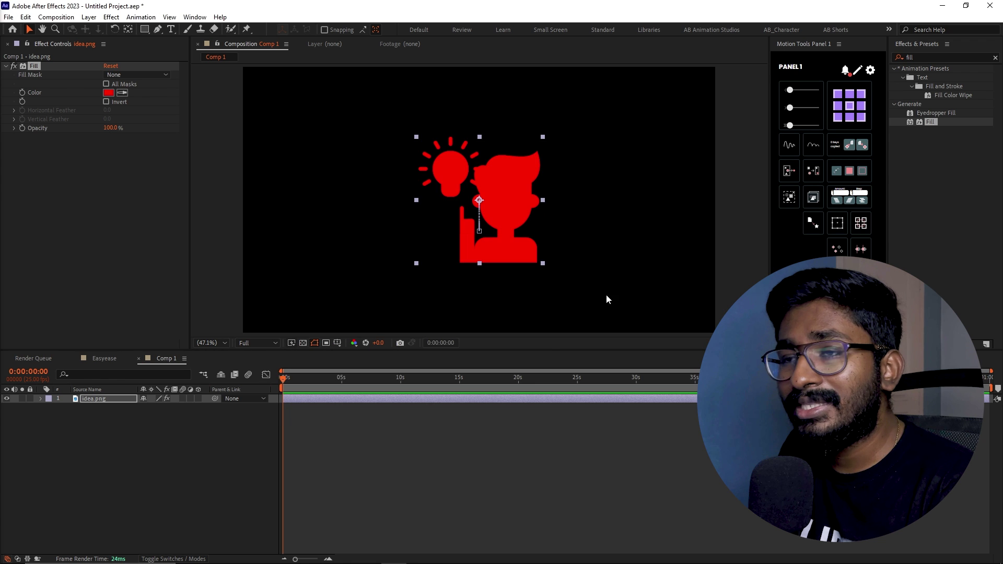
- Review the FX Console settings, including the available launch shortcuts, and leave without saving changes
{"action": "key", "text": "ctrl+space"}
{"action": "left_click", "coordinate": [570, 362]}
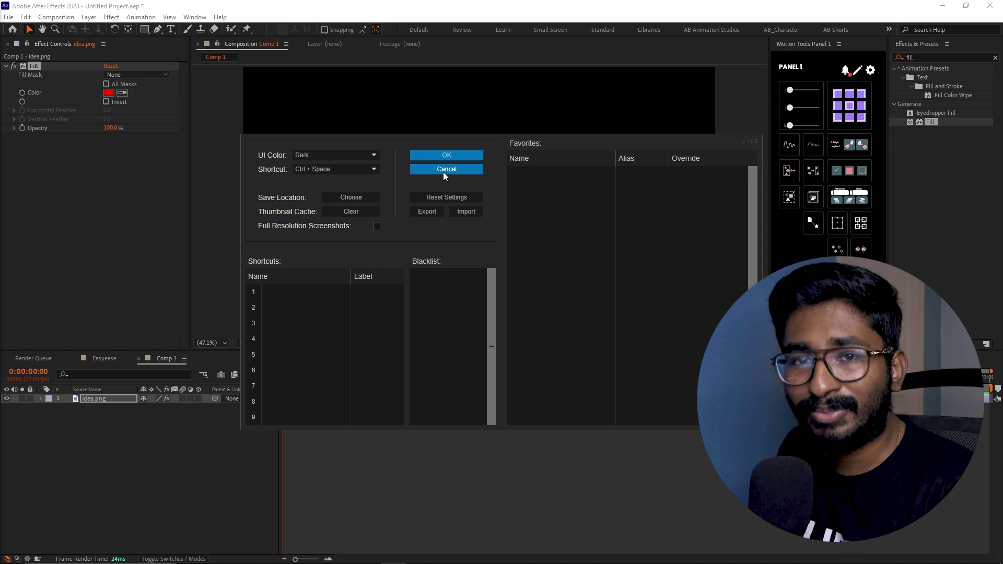
{"action": "left_click", "coordinate": [356, 167]}
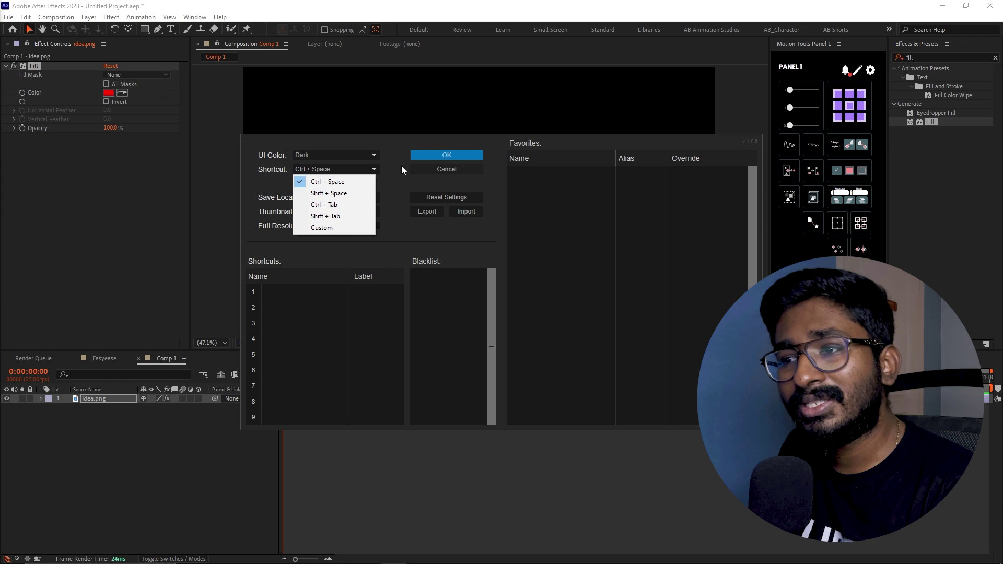
{"action": "left_click", "coordinate": [403, 166]}
{"action": "left_click", "coordinate": [453, 169]}
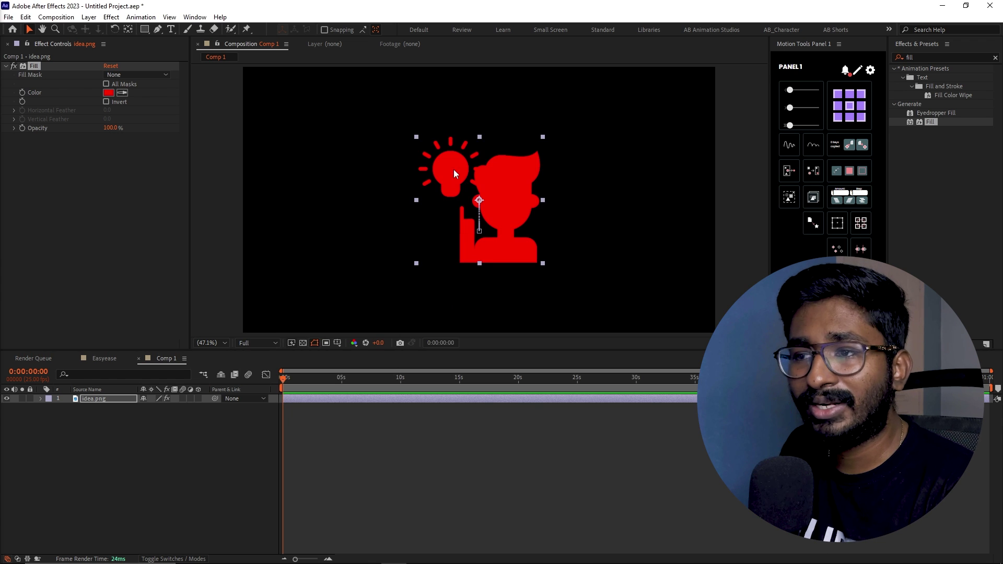
- Choose to save the current Comp 1 frame as a PNG from FX Console's export options
{"action": "key", "text": "ctrl+space"}
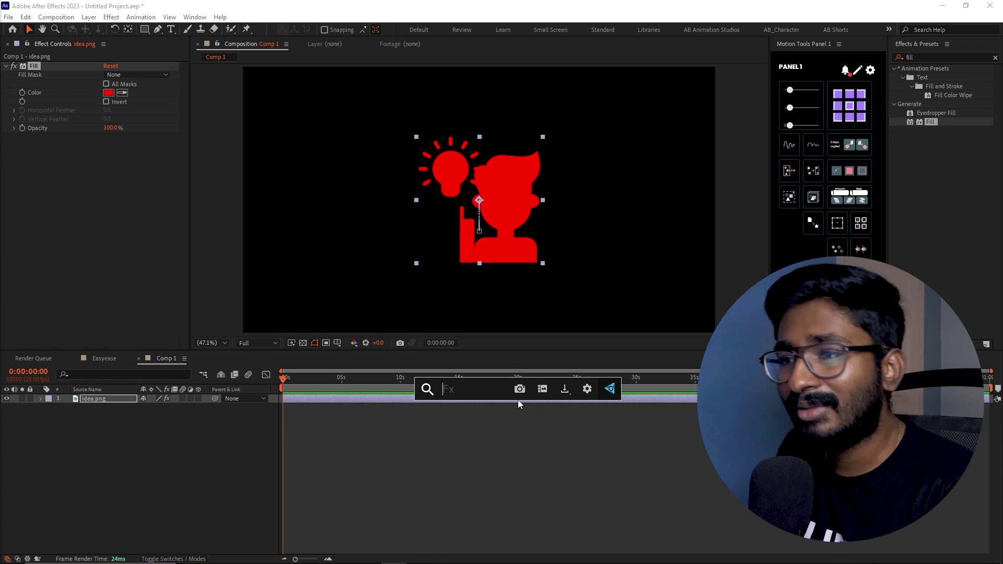
{"action": "left_click", "coordinate": [565, 390]}
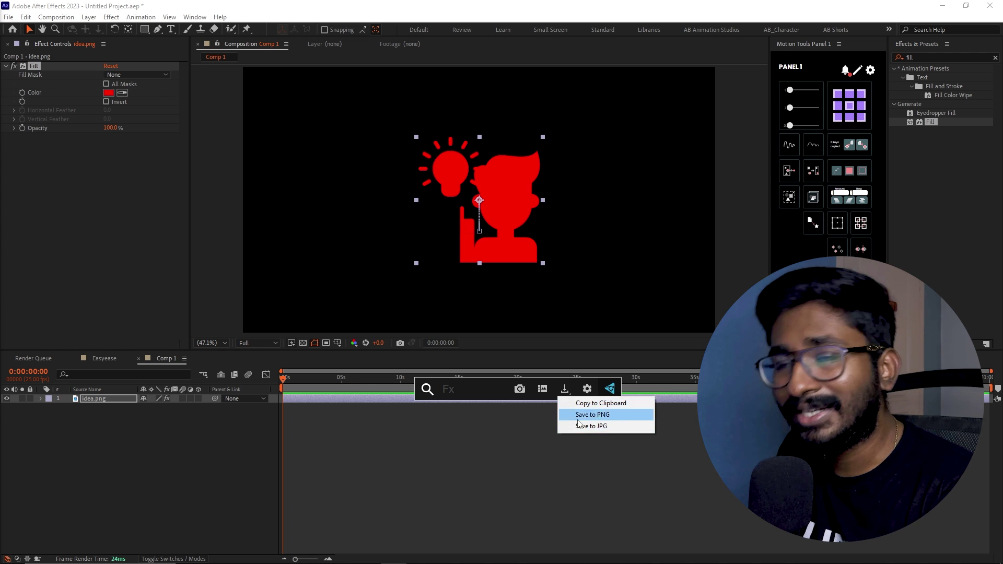
{"action": "left_click", "coordinate": [577, 418]}
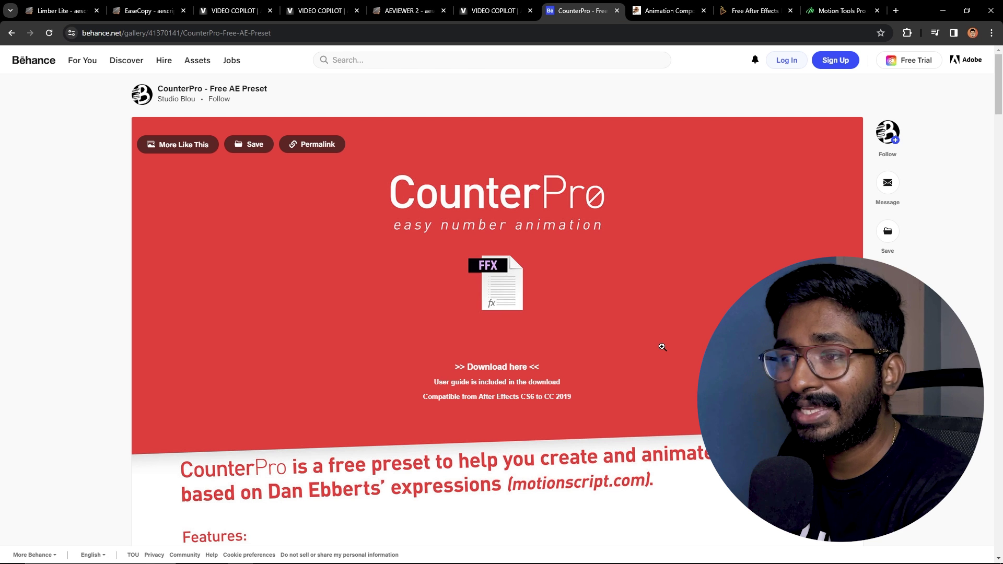
- Read the CounterPro preset page on Behance in the browser, from its feature list down to the closing download section
{"action": "scroll", "coordinate": [662, 346], "scroll_direction": "down", "scroll_amount": 4}
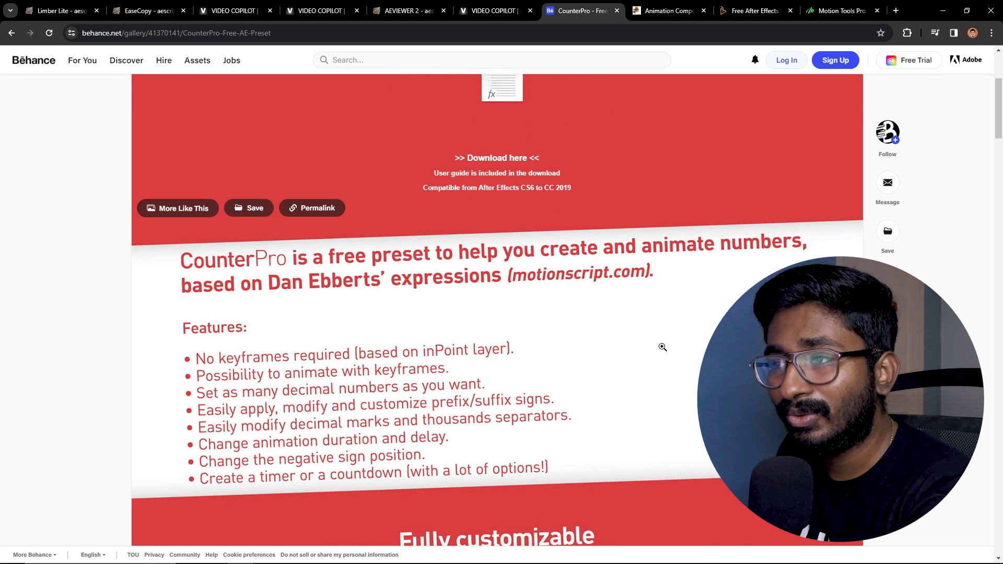
{"action": "scroll", "coordinate": [663, 347], "scroll_direction": "up", "scroll_amount": 4}
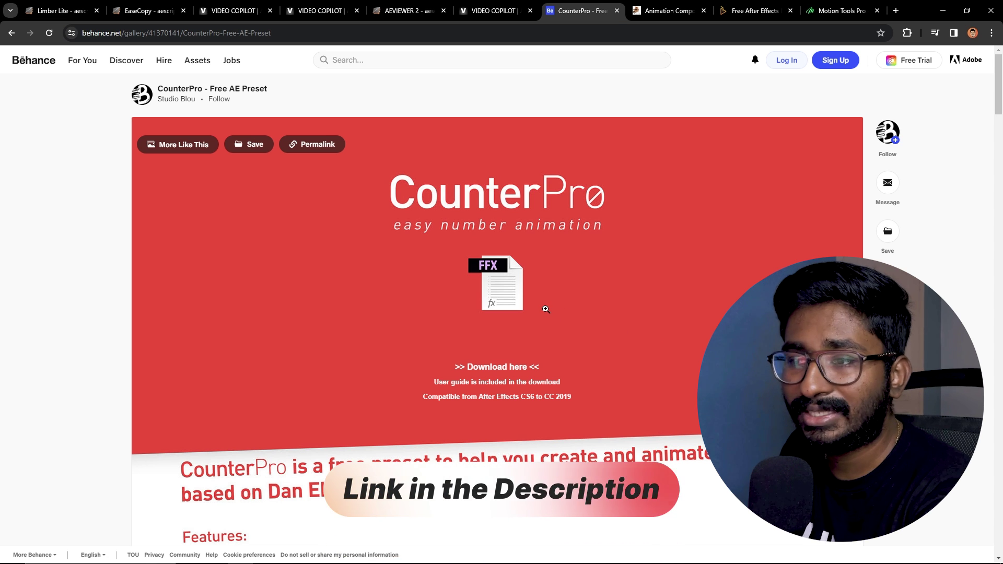
{"action": "scroll", "coordinate": [546, 309], "scroll_direction": "down", "scroll_amount": 3}
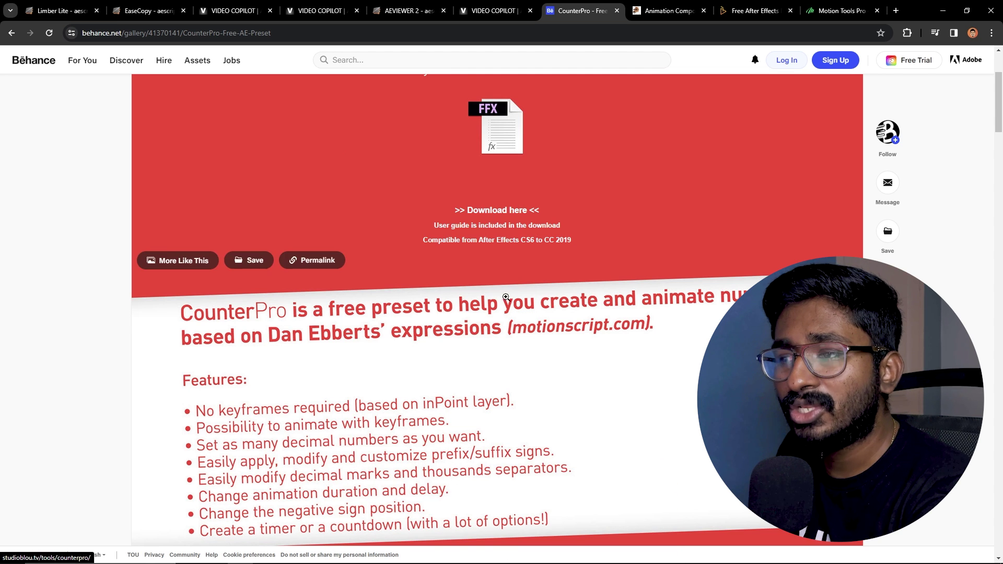
{"action": "scroll", "coordinate": [504, 300], "scroll_direction": "down", "scroll_amount": 10}
{"action": "scroll", "coordinate": [507, 313], "scroll_direction": "down", "scroll_amount": 14}
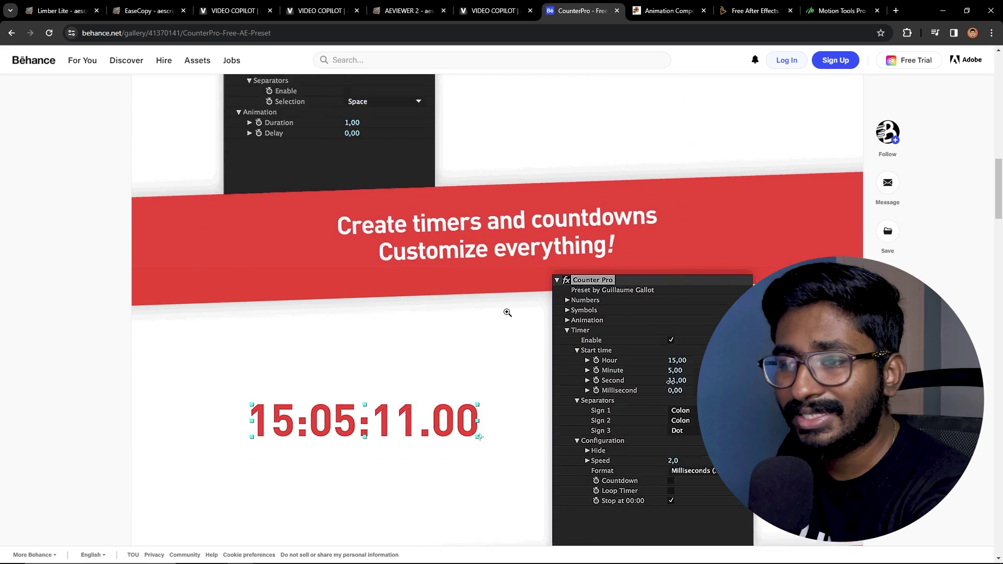
{"action": "scroll", "coordinate": [507, 317], "scroll_direction": "down", "scroll_amount": 19}
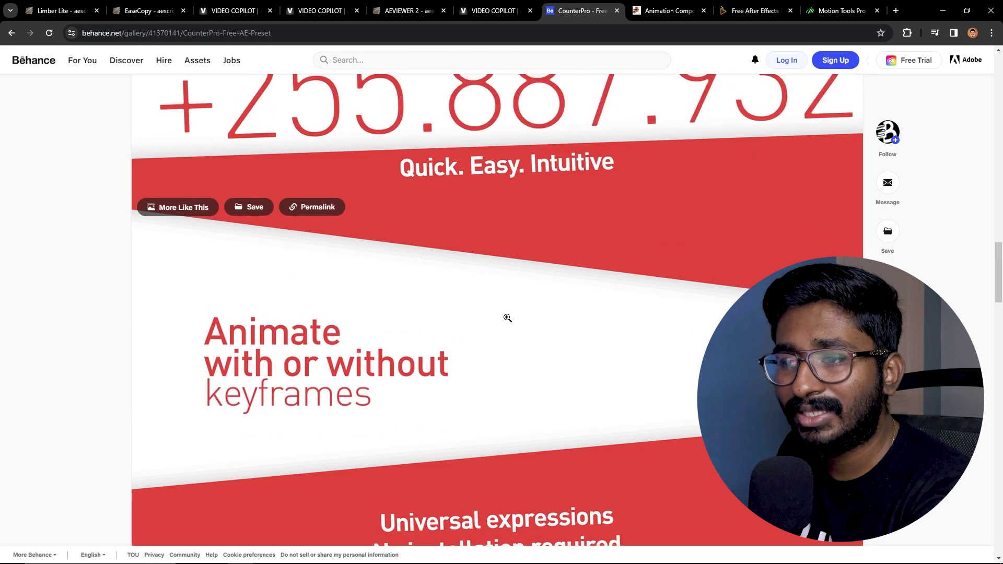
{"action": "scroll", "coordinate": [507, 318], "scroll_direction": "down", "scroll_amount": 2}
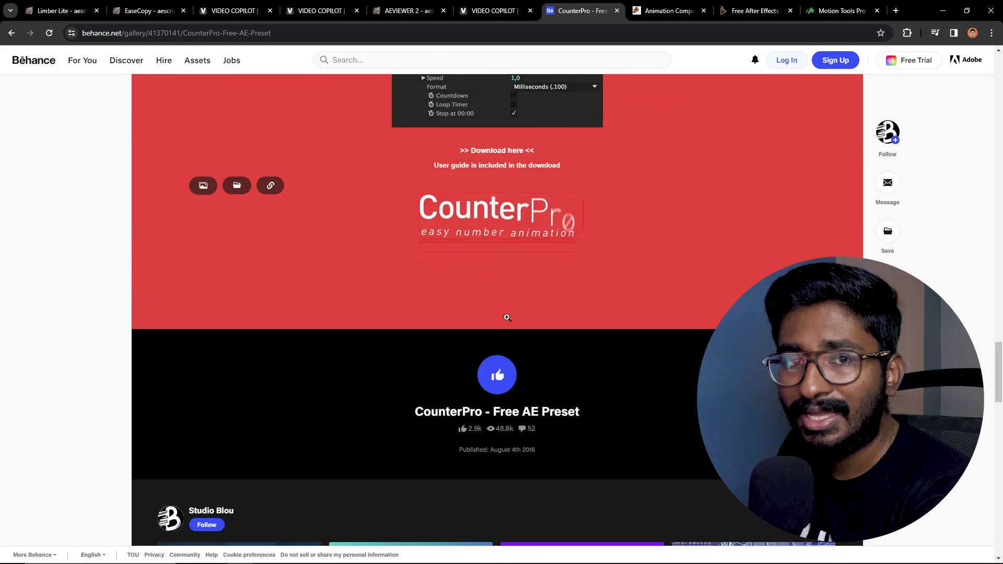
- Go back over the CounterPro page's interface, timer and countdown, and number format demonstrations
{"action": "scroll", "coordinate": [506, 318], "scroll_direction": "up", "scroll_amount": 10}
{"action": "scroll", "coordinate": [506, 319], "scroll_direction": "up", "scroll_amount": 18}
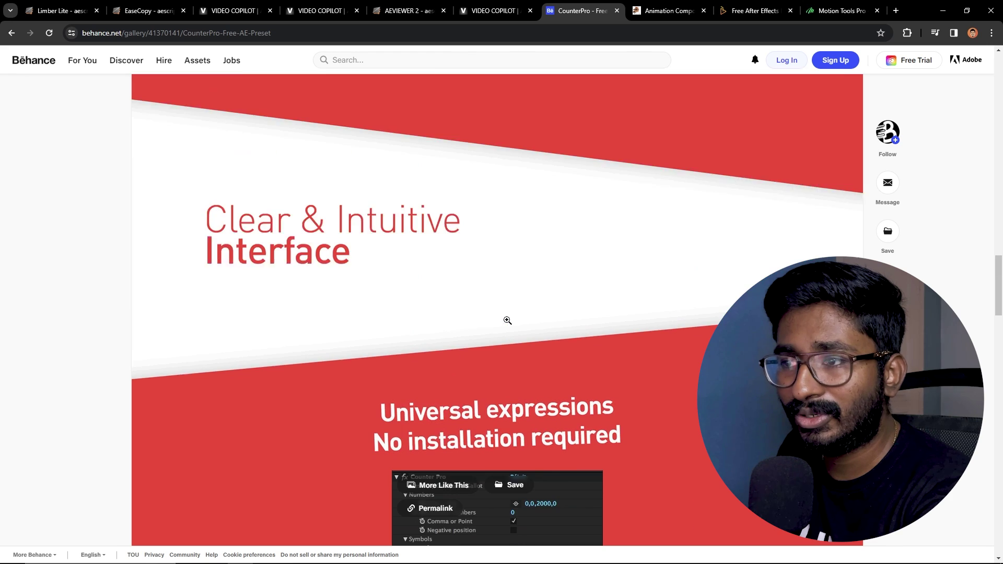
{"action": "scroll", "coordinate": [506, 332], "scroll_direction": "up", "scroll_amount": 4}
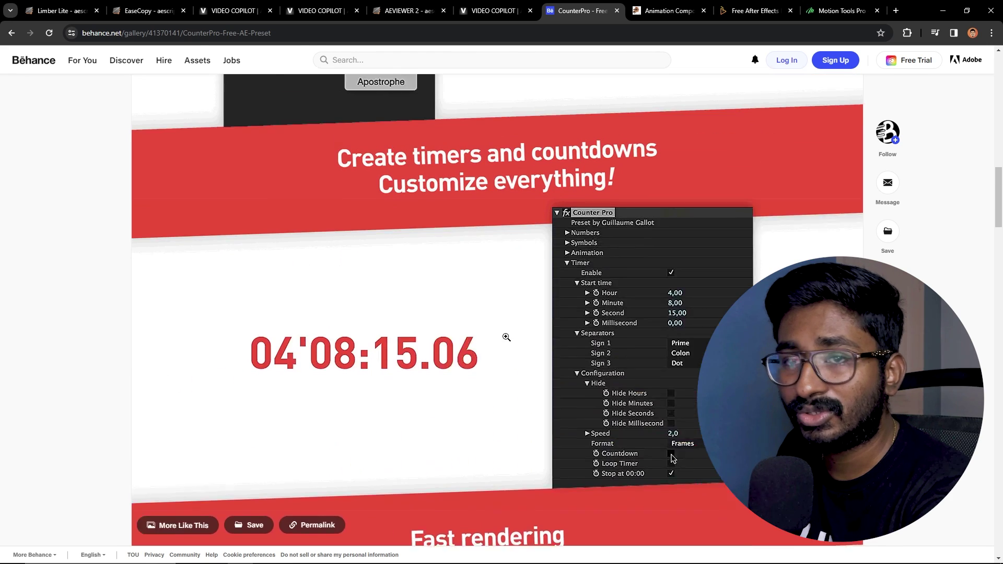
{"action": "scroll", "coordinate": [506, 337], "scroll_direction": "up", "scroll_amount": 14}
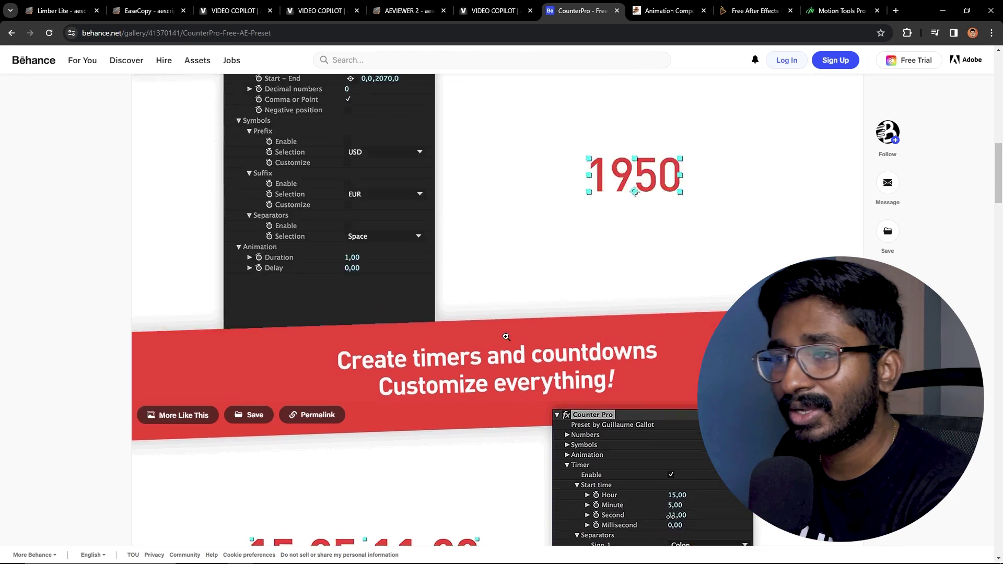
{"action": "scroll", "coordinate": [506, 371], "scroll_direction": "up", "scroll_amount": 1}
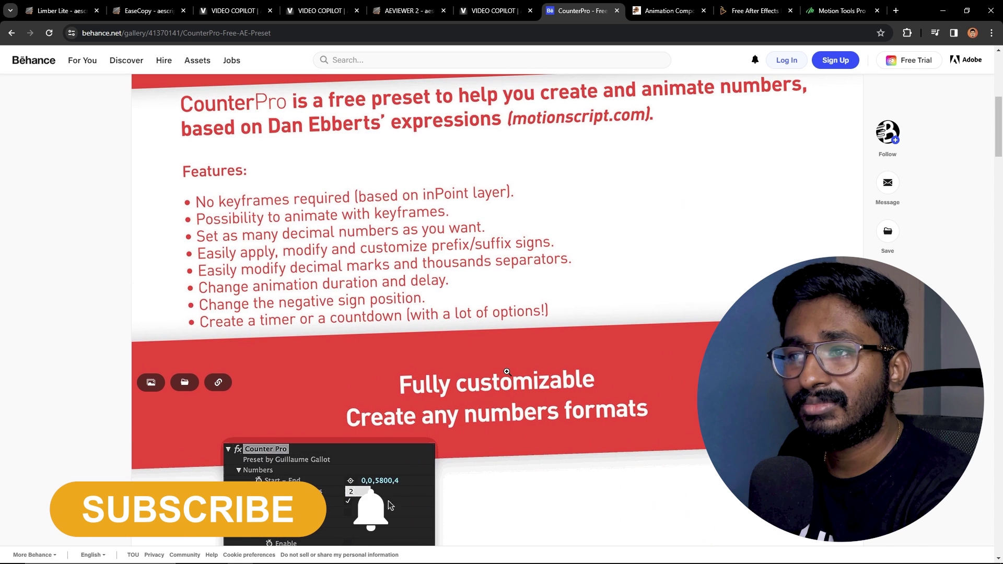
{"action": "scroll", "coordinate": [507, 371], "scroll_direction": "down", "scroll_amount": 6}
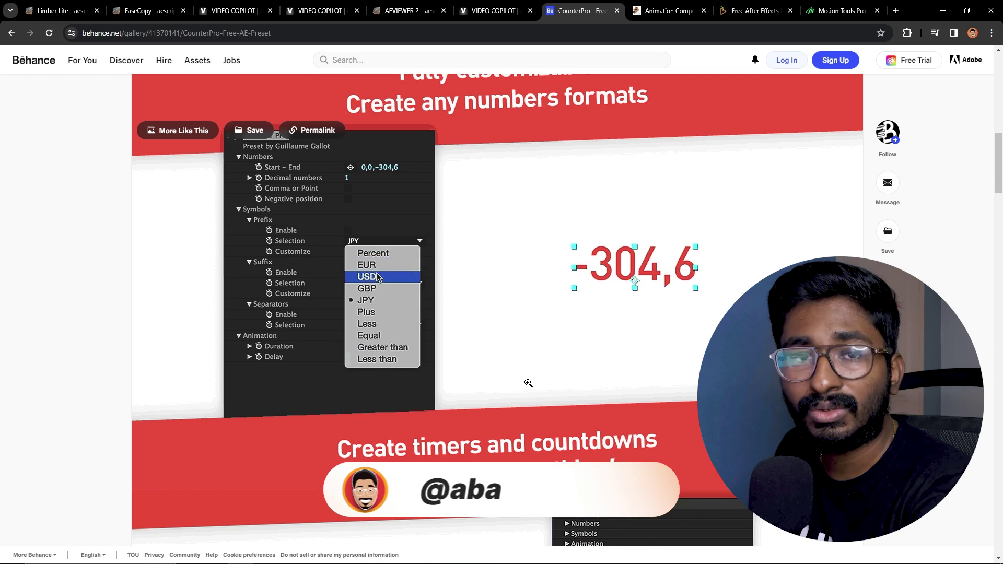
{"action": "scroll", "coordinate": [527, 383], "scroll_direction": "up", "scroll_amount": 4}
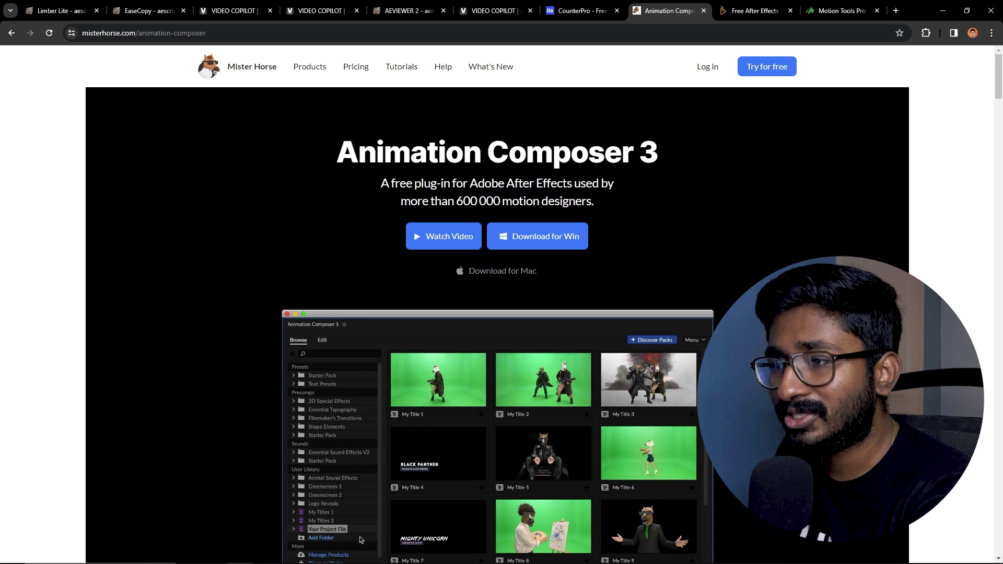
- Read the Animation Composer 3 page from its introduction through the what's new, presets, transitions, text boxes and social media sections to the extensions
{"action": "scroll", "coordinate": [502, 314], "scroll_direction": "down", "scroll_amount": 3}
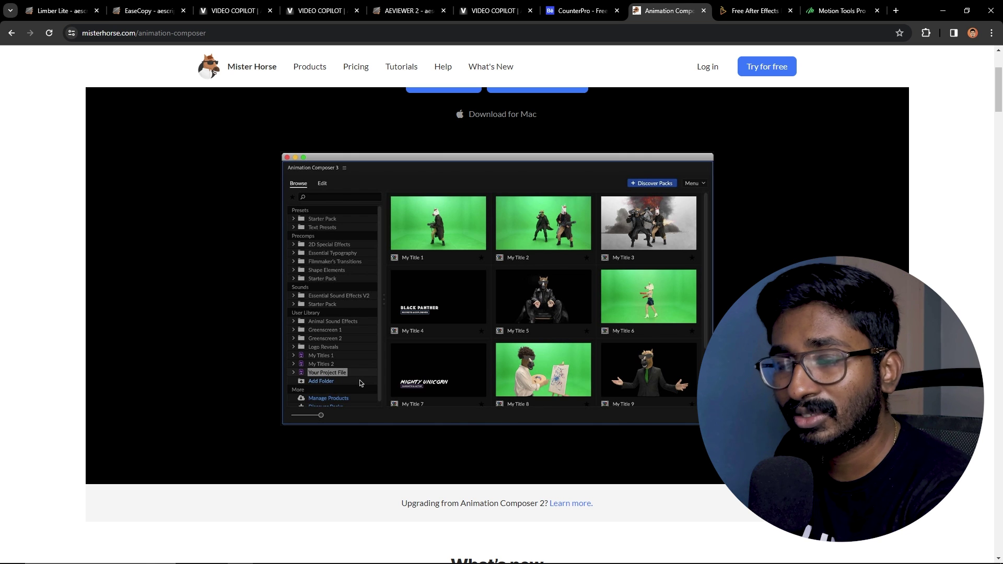
{"action": "scroll", "coordinate": [496, 313], "scroll_direction": "down", "scroll_amount": 1}
{"action": "scroll", "coordinate": [496, 323], "scroll_direction": "down", "scroll_amount": 12}
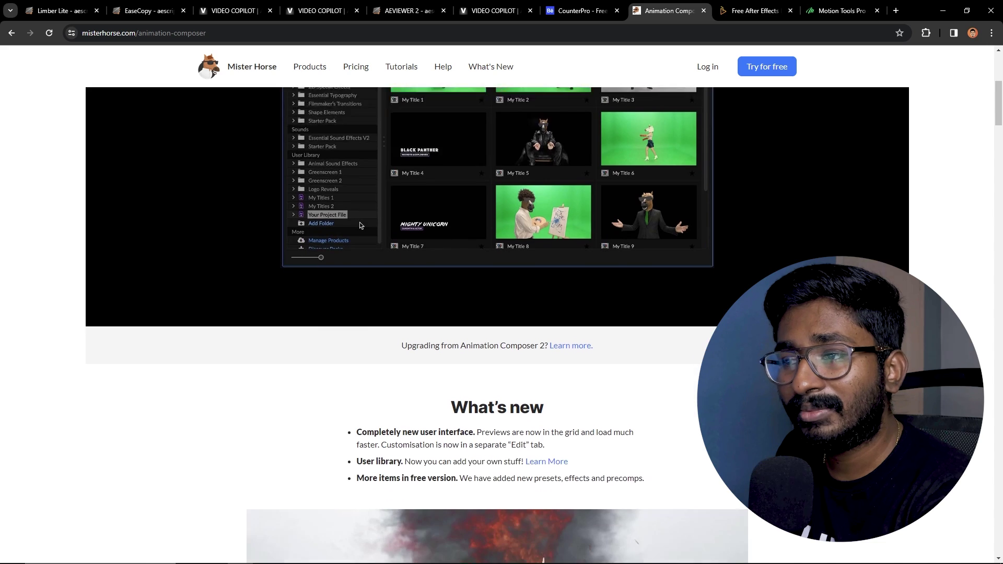
{"action": "scroll", "coordinate": [496, 313], "scroll_direction": "down", "scroll_amount": 9}
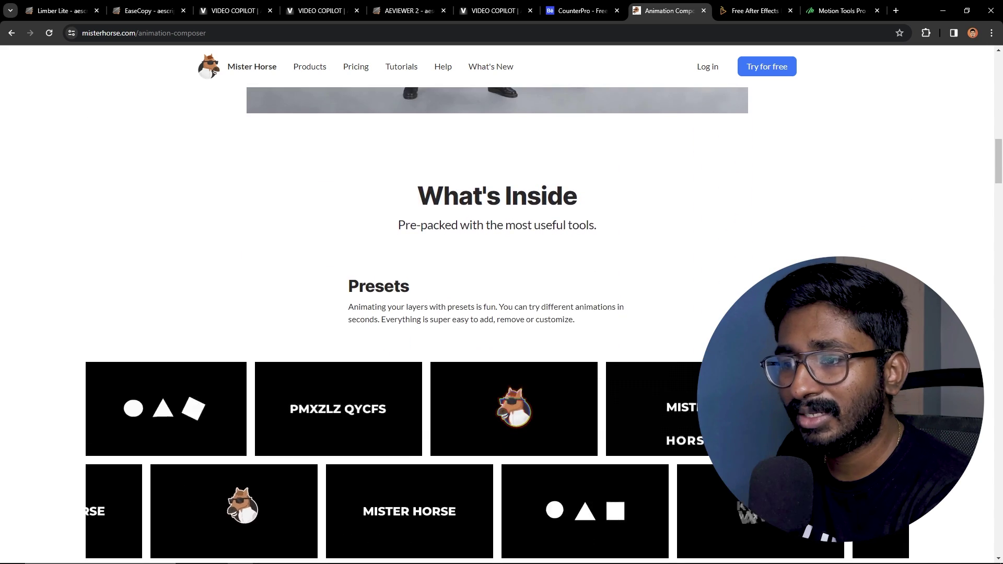
{"action": "scroll", "coordinate": [496, 313], "scroll_direction": "down", "scroll_amount": 4}
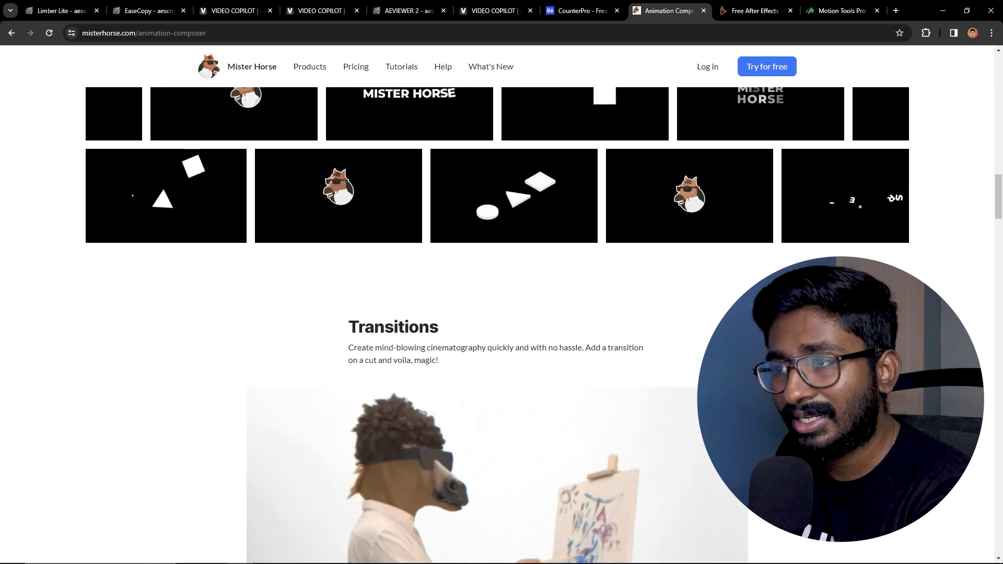
{"action": "scroll", "coordinate": [496, 313], "scroll_direction": "down", "scroll_amount": 5}
{"action": "scroll", "coordinate": [475, 234], "scroll_direction": "down", "scroll_amount": 9}
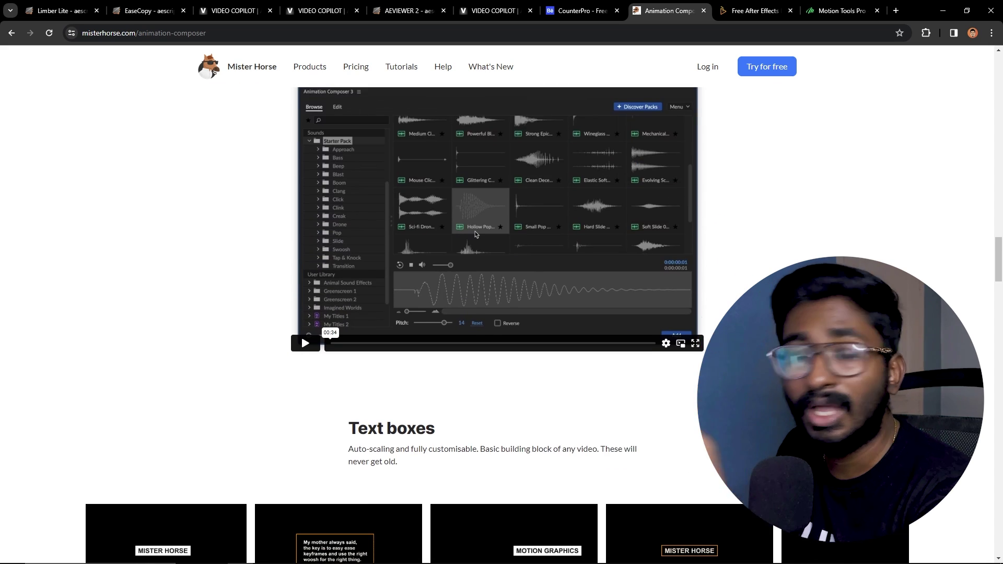
{"action": "scroll", "coordinate": [496, 313], "scroll_direction": "down", "scroll_amount": 8}
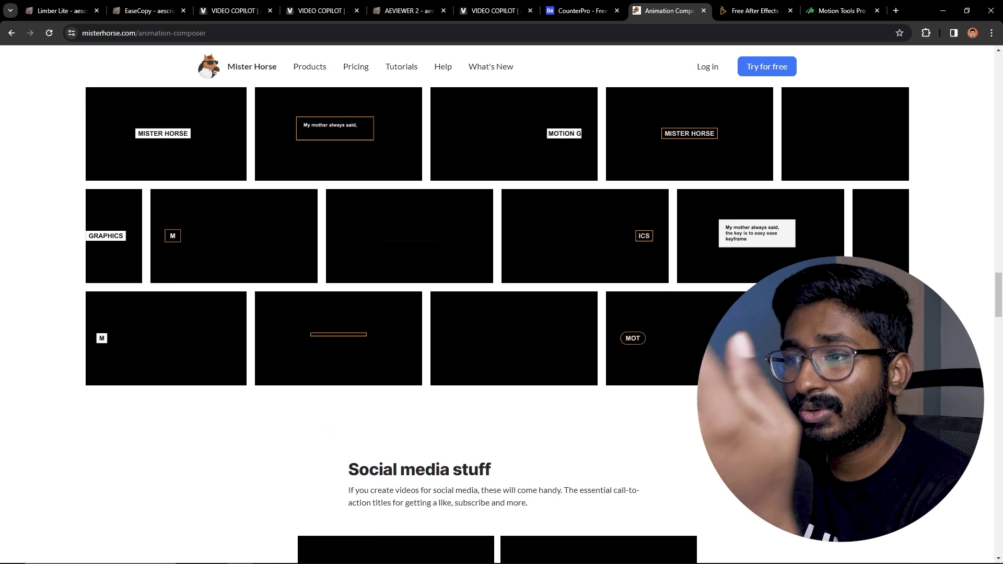
{"action": "scroll", "coordinate": [496, 314], "scroll_direction": "down", "scroll_amount": 7}
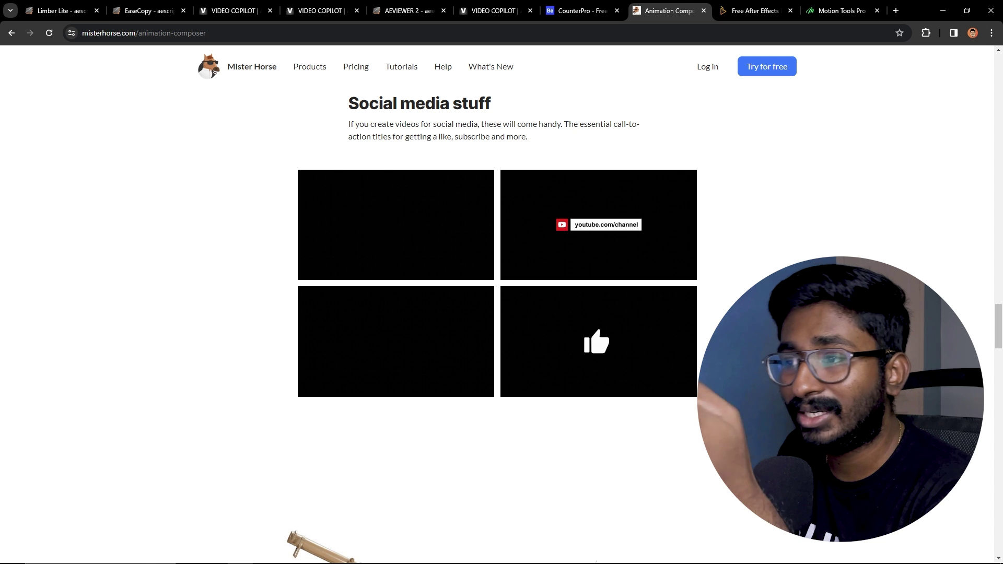
{"action": "scroll", "coordinate": [496, 313], "scroll_direction": "down", "scroll_amount": 17}
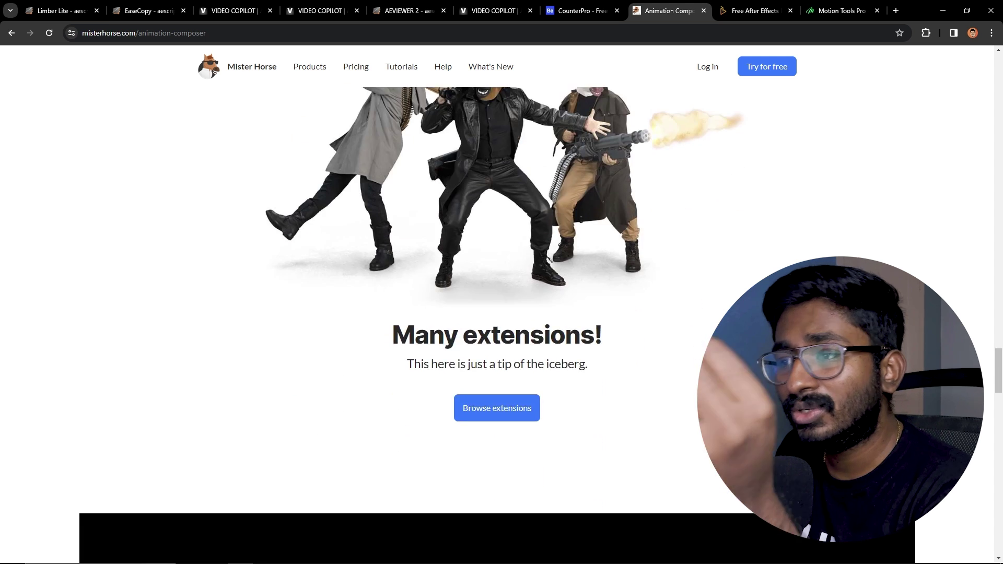
{"action": "scroll", "coordinate": [496, 314], "scroll_direction": "down", "scroll_amount": 5}
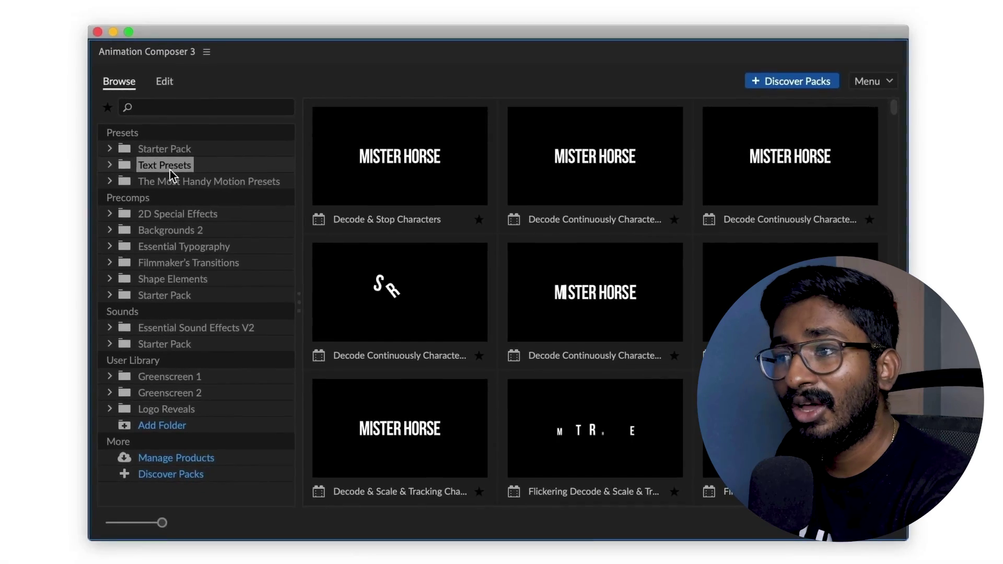
- Browse the Animation Composer library, viewing the Filmmaker's Transitions precomps and the Greenscreen 1 folder of the user library
{"action": "left_click", "coordinate": [67, 214]}
{"action": "left_click", "coordinate": [187, 262]}
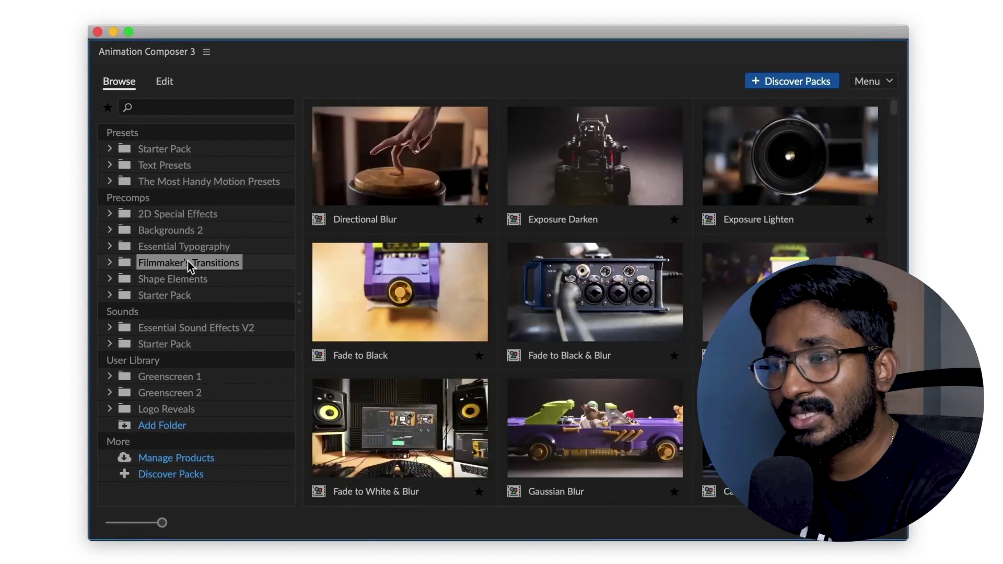
{"action": "left_click", "coordinate": [188, 377]}
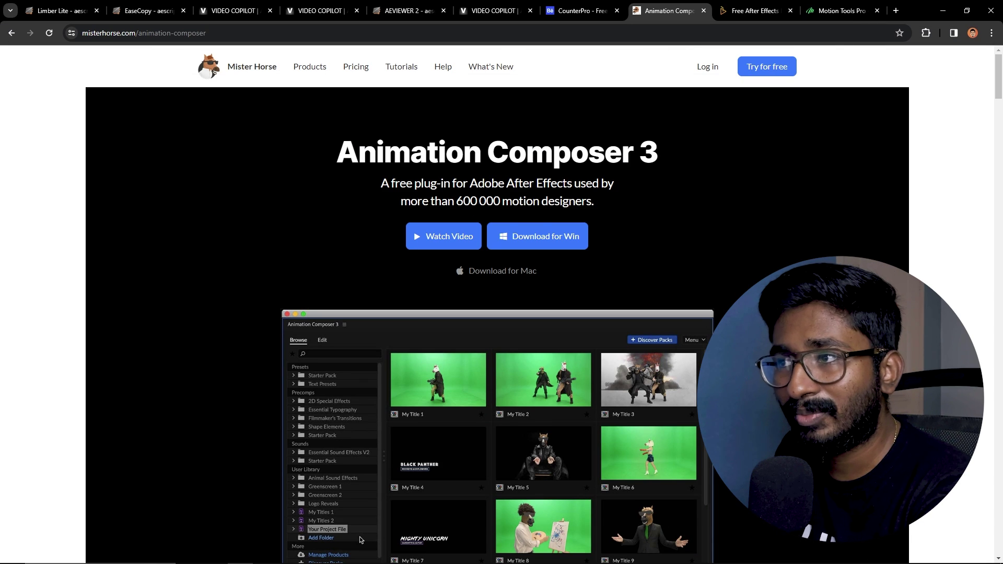
- Open the AEJuice Free Plugins page and look through its offers, from the Starter Pack and Export GIF to Quick Folders and Copy Ease
{"action": "left_click", "coordinate": [754, 10]}
{"action": "scroll", "coordinate": [600, 321], "scroll_direction": "up", "scroll_amount": 6}
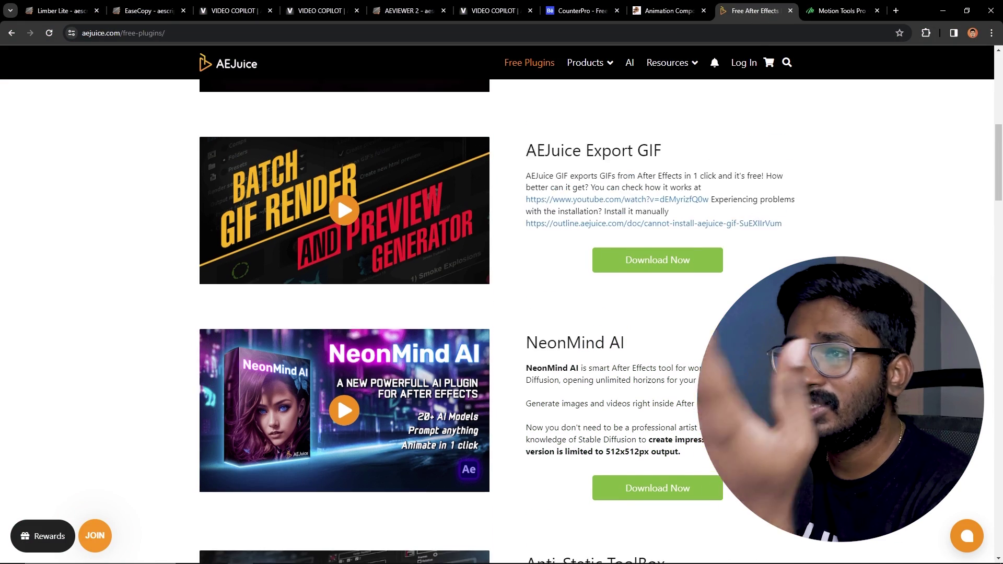
{"action": "scroll", "coordinate": [496, 321], "scroll_direction": "up", "scroll_amount": 3}
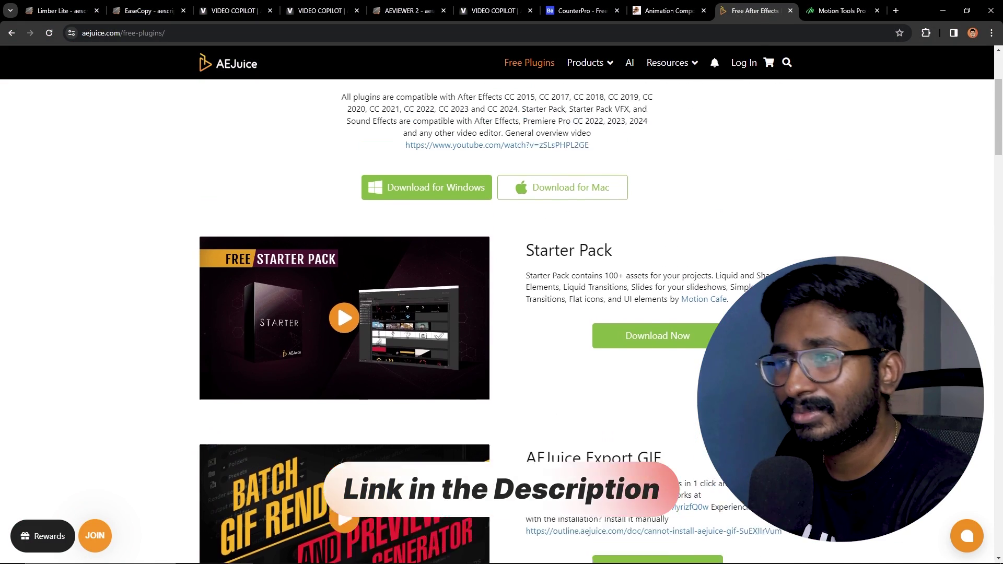
{"action": "scroll", "coordinate": [496, 322], "scroll_direction": "up", "scroll_amount": 1}
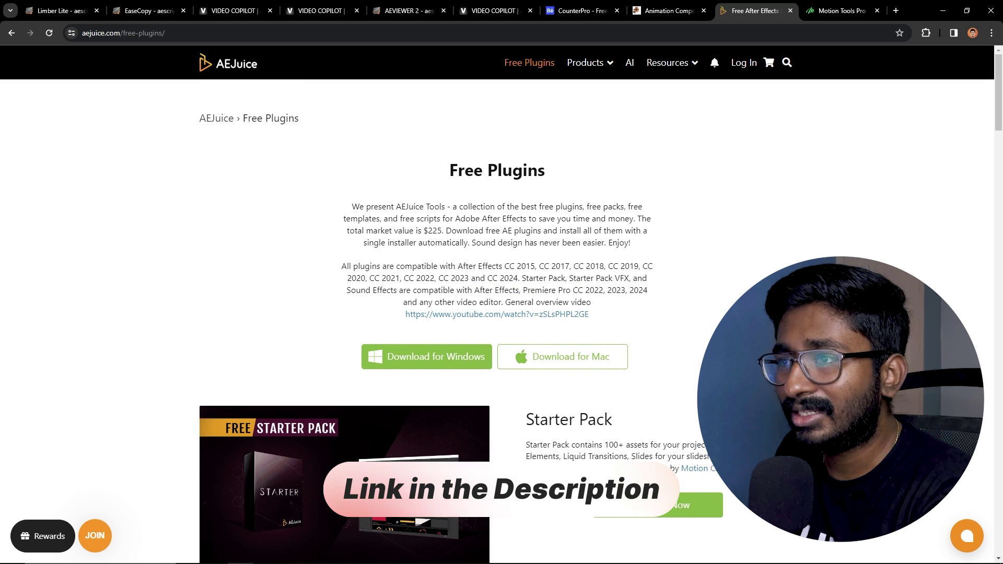
{"action": "scroll", "coordinate": [496, 321], "scroll_direction": "down", "scroll_amount": 5}
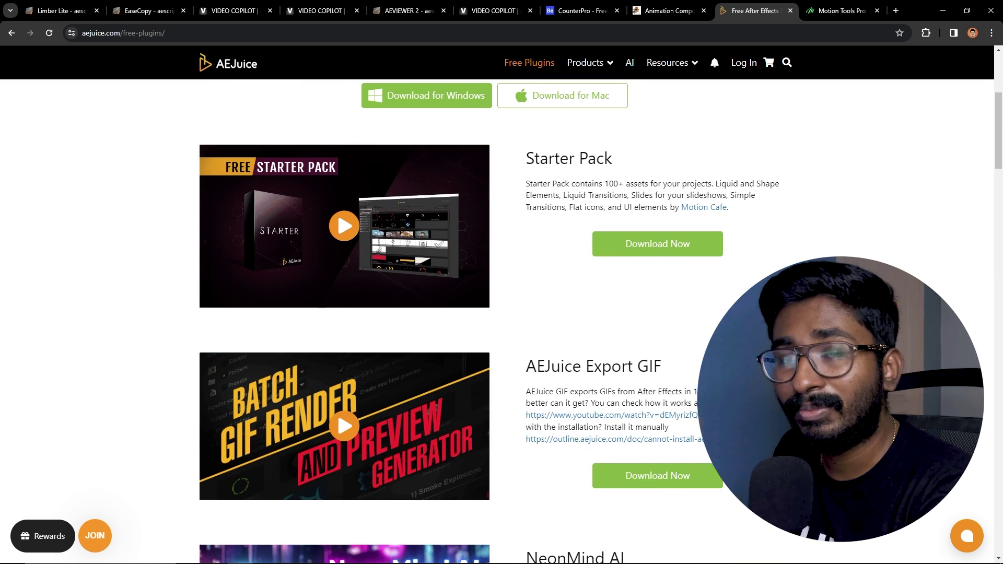
{"action": "scroll", "coordinate": [612, 226], "scroll_direction": "down", "scroll_amount": 3}
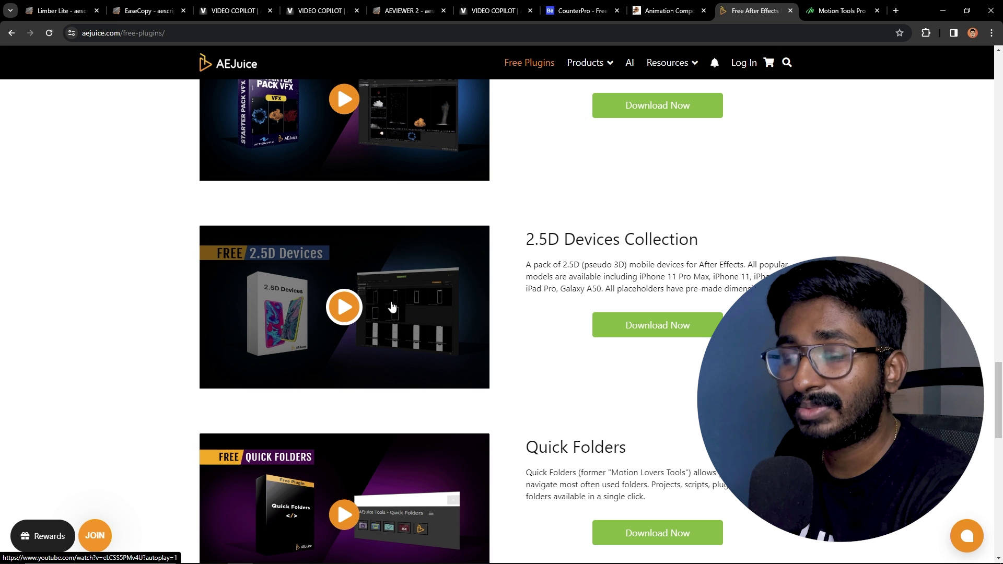
{"action": "scroll", "coordinate": [476, 360], "scroll_direction": "down", "scroll_amount": 5}
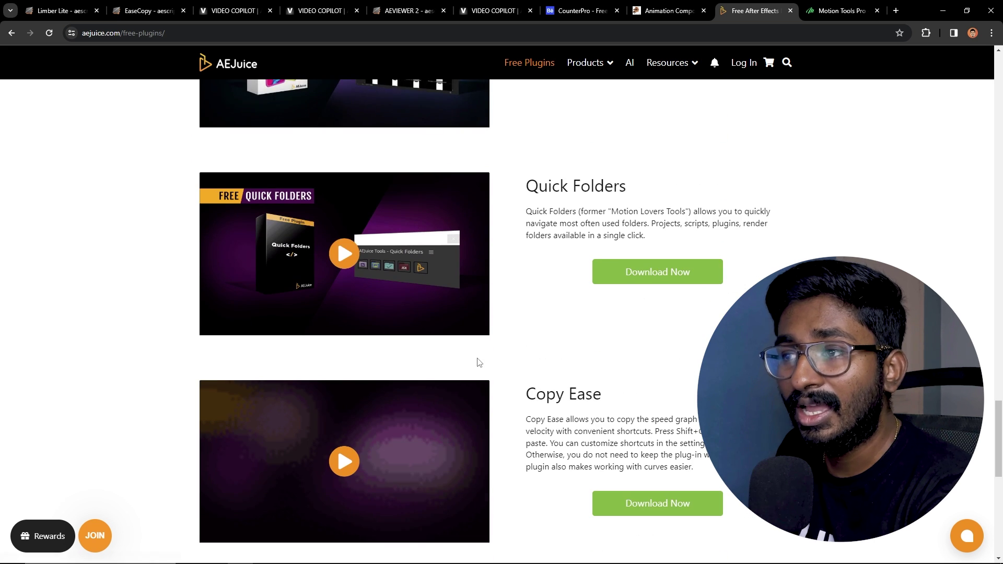
{"action": "scroll", "coordinate": [477, 361], "scroll_direction": "down", "scroll_amount": 4}
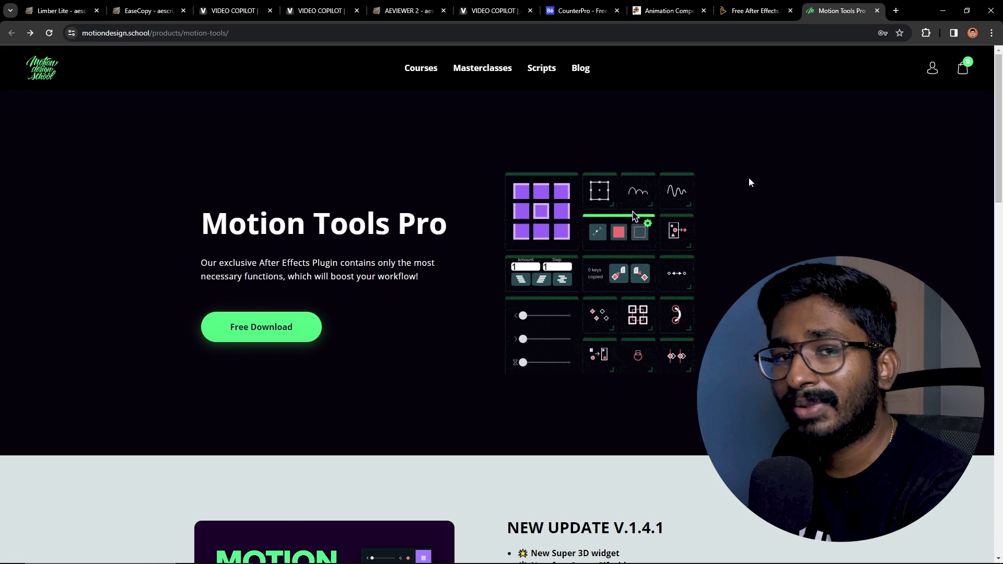
- Read the Motion Tools Pro page from the version 1.4.1 update notes down to the After Effects extension's free download section
{"action": "scroll", "coordinate": [749, 259], "scroll_direction": "down", "scroll_amount": 8}
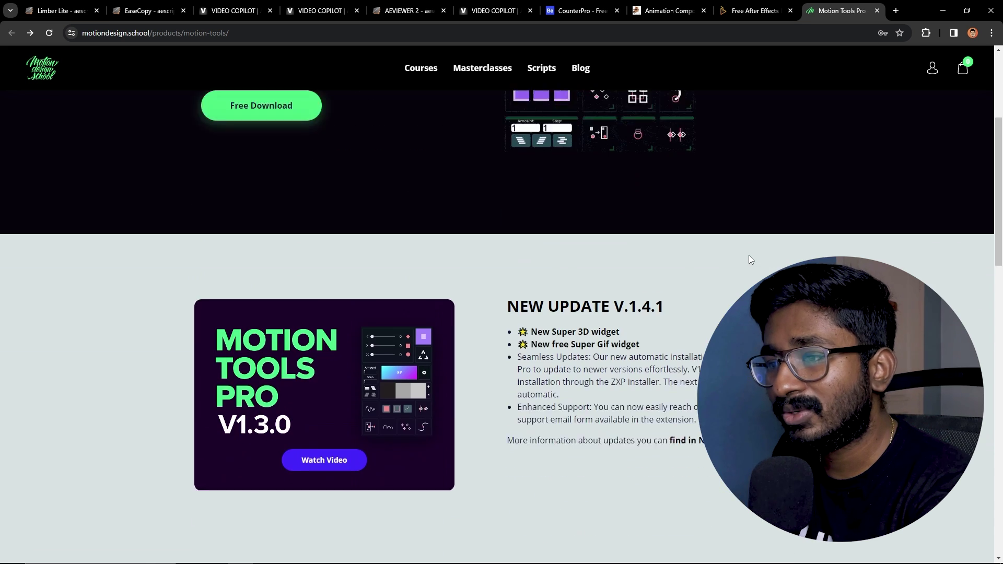
{"action": "scroll", "coordinate": [749, 258], "scroll_direction": "down", "scroll_amount": 10}
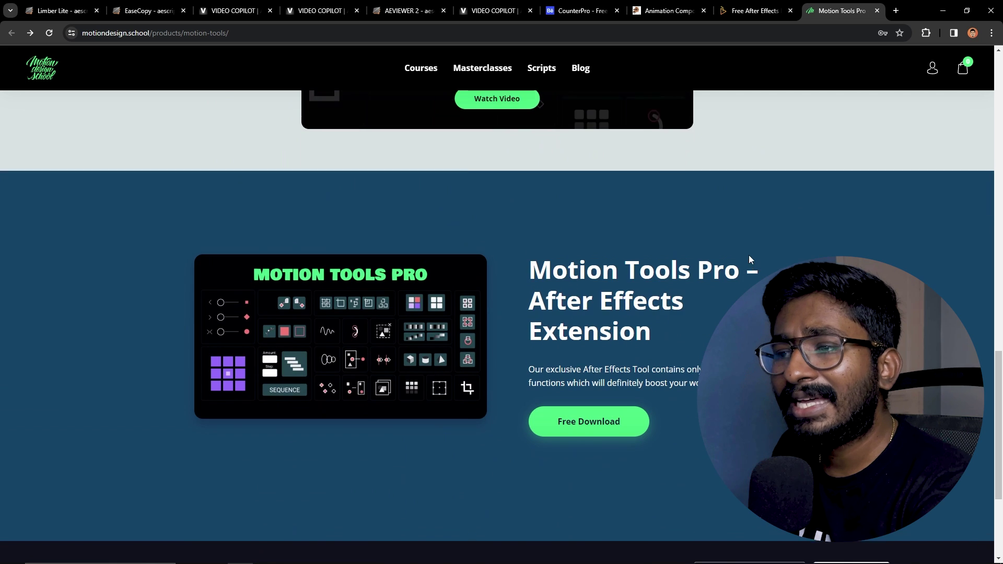
{"action": "scroll", "coordinate": [750, 256], "scroll_direction": "down", "scroll_amount": 2}
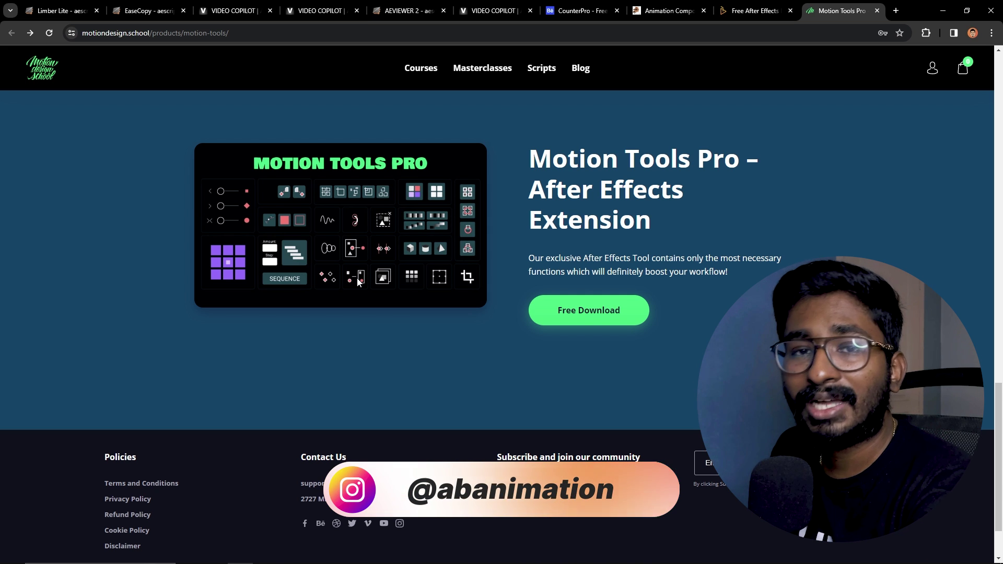
{"action": "scroll", "coordinate": [358, 281], "scroll_direction": "up", "scroll_amount": 2}
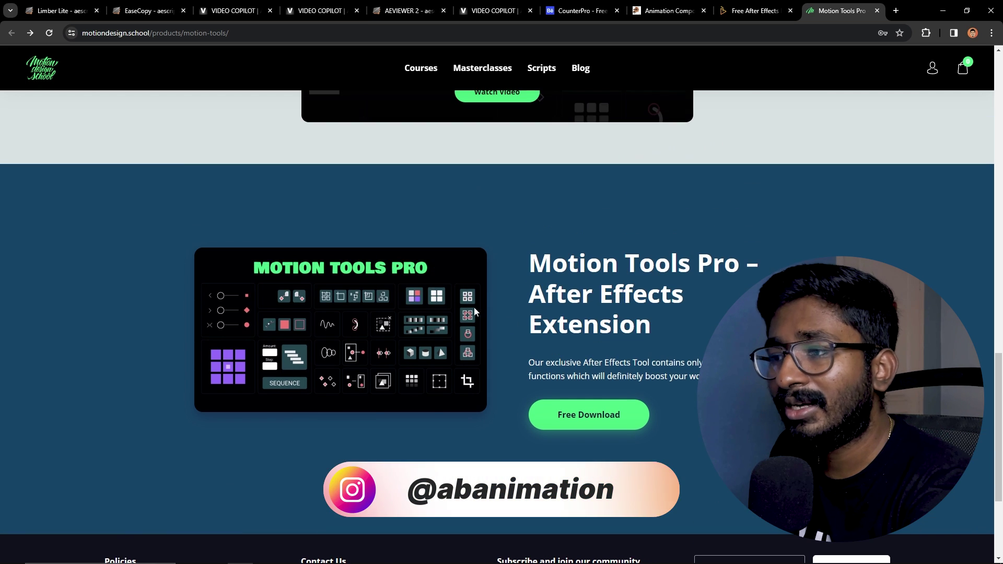
- Revisit the Video Copilot Saber gallery and bring up the blog post about the FX Console workflow plug-in
{"action": "mouse_move", "coordinate": [939, 70]}
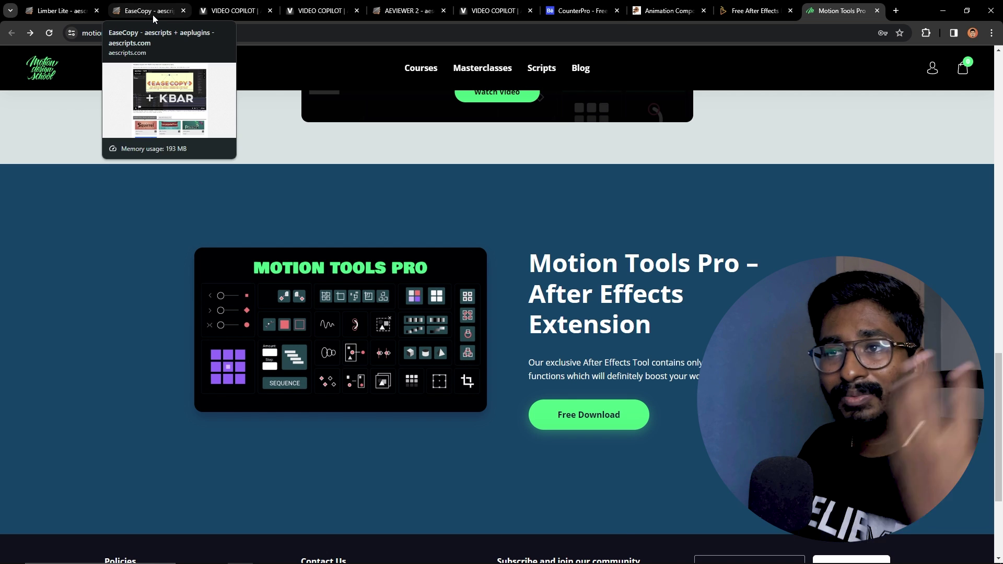
{"action": "left_click", "coordinate": [319, 10]}
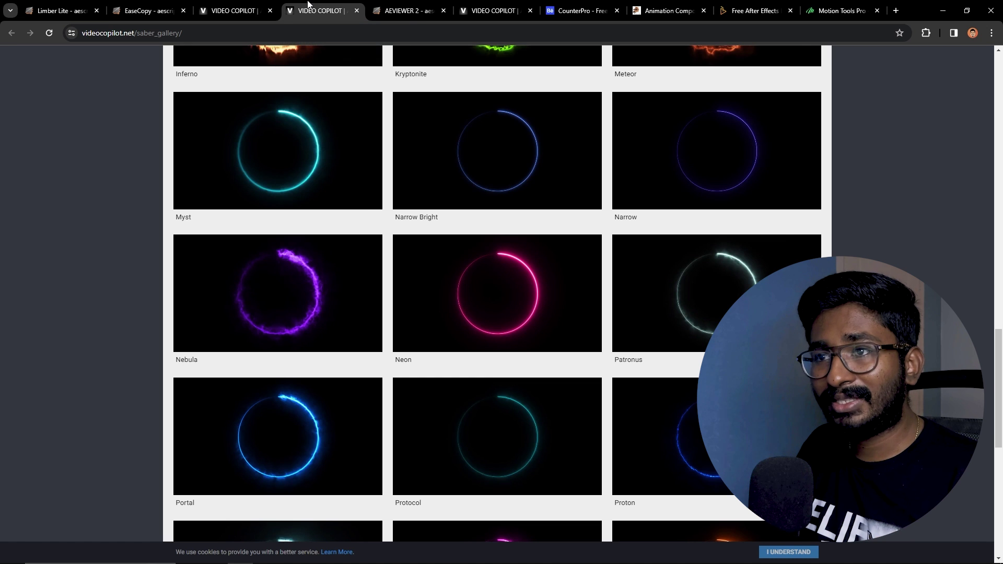
{"action": "left_click", "coordinate": [243, 4]}
{"action": "left_click", "coordinate": [491, 6]}
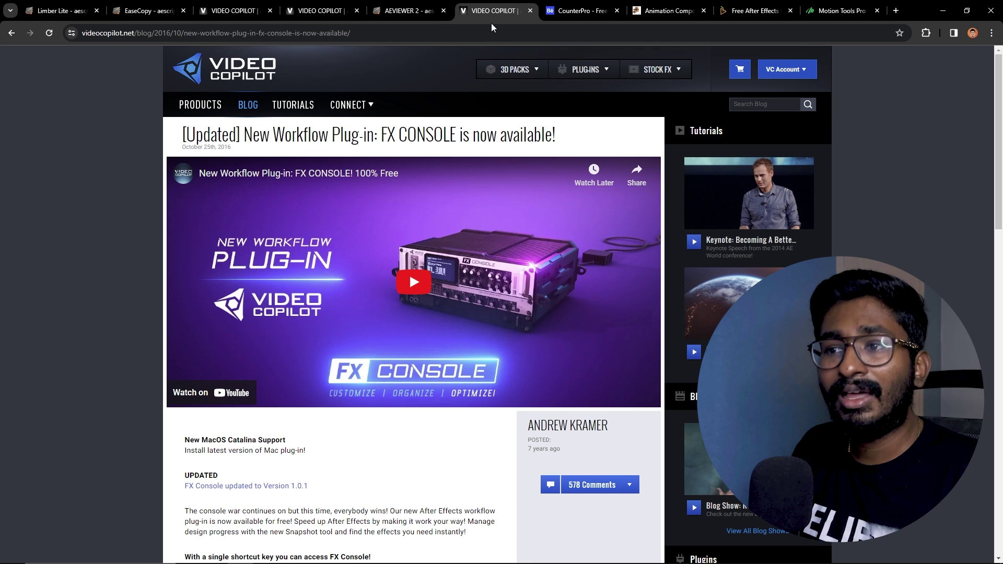
- Preview Comp 1 in After Effects and remove the Fill effect from the idea.png layer
{"action": "key", "text": "space"}
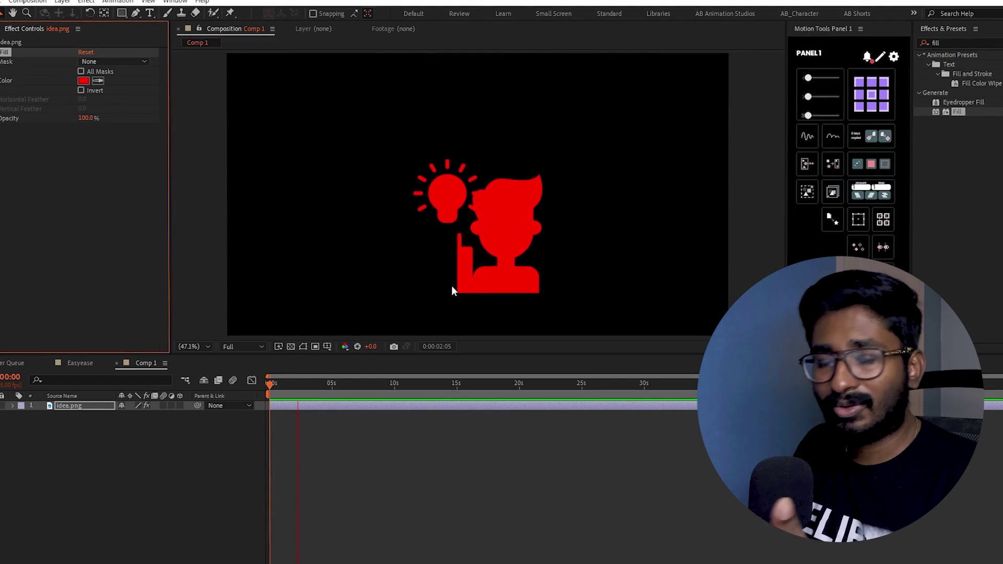
{"action": "key", "text": "space"}
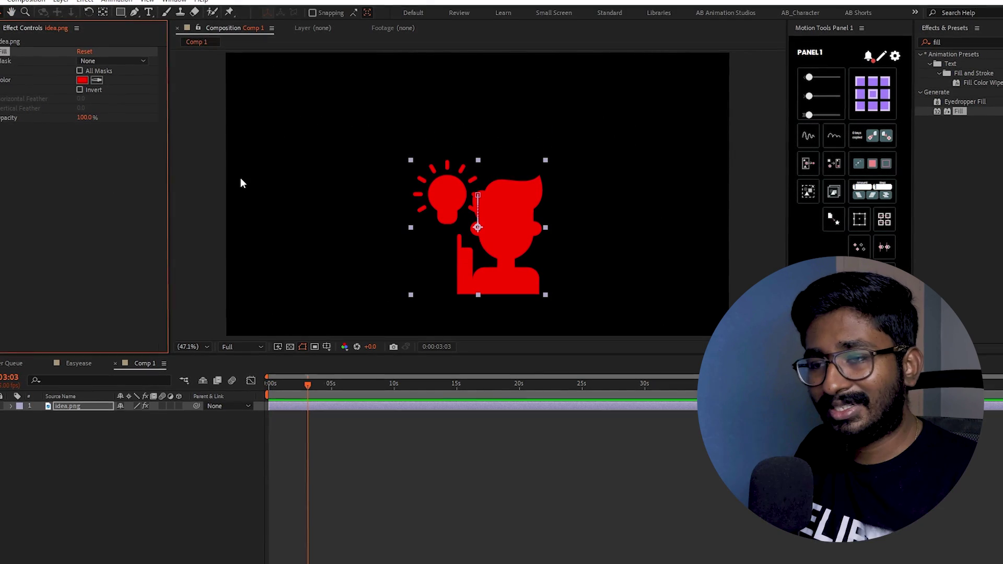
{"action": "key", "text": "Delete"}
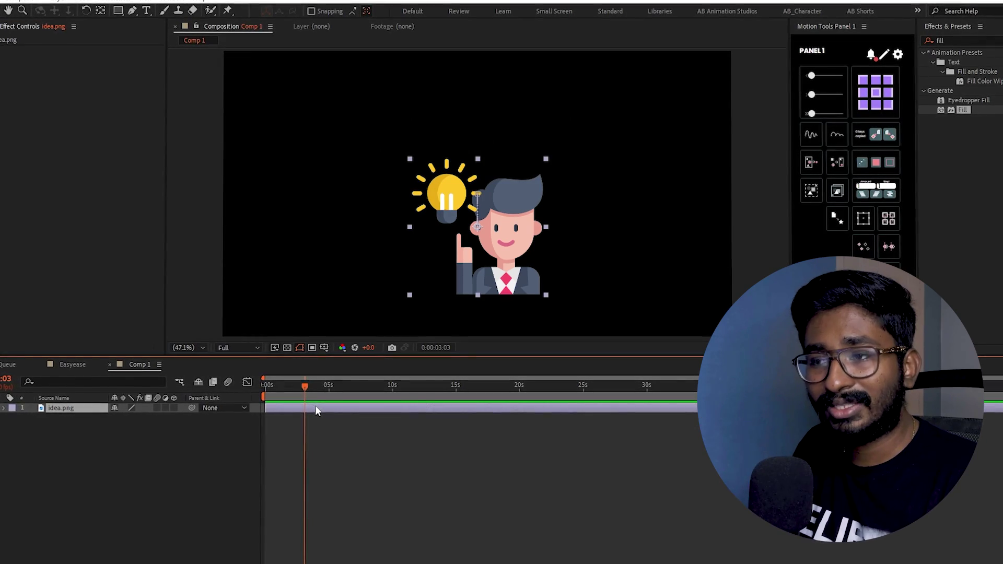
- Find the Fill effect with FX Console's search and apply it to the idea.png layer
{"action": "key", "text": "ctrl+space"}
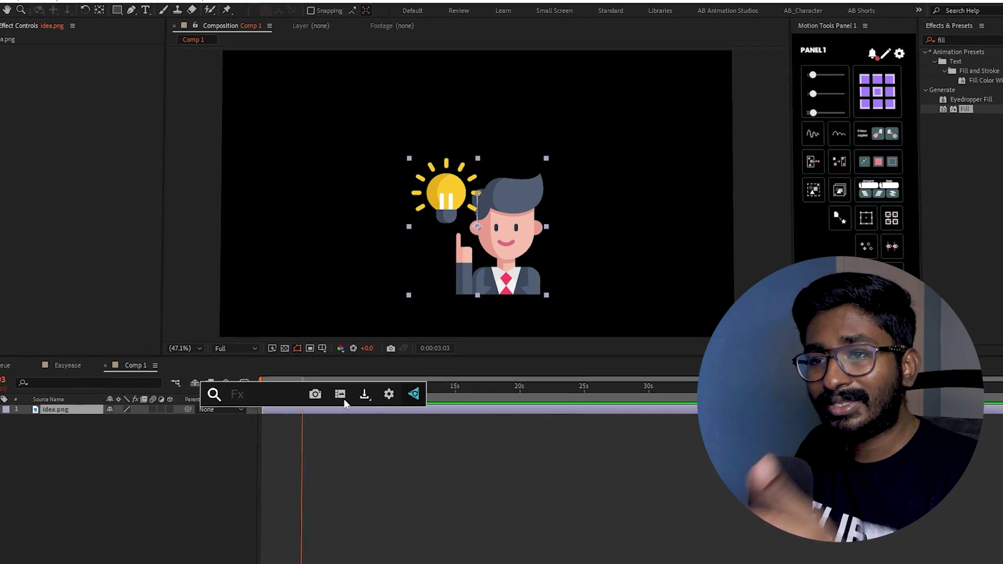
{"action": "type", "text": "fill"}
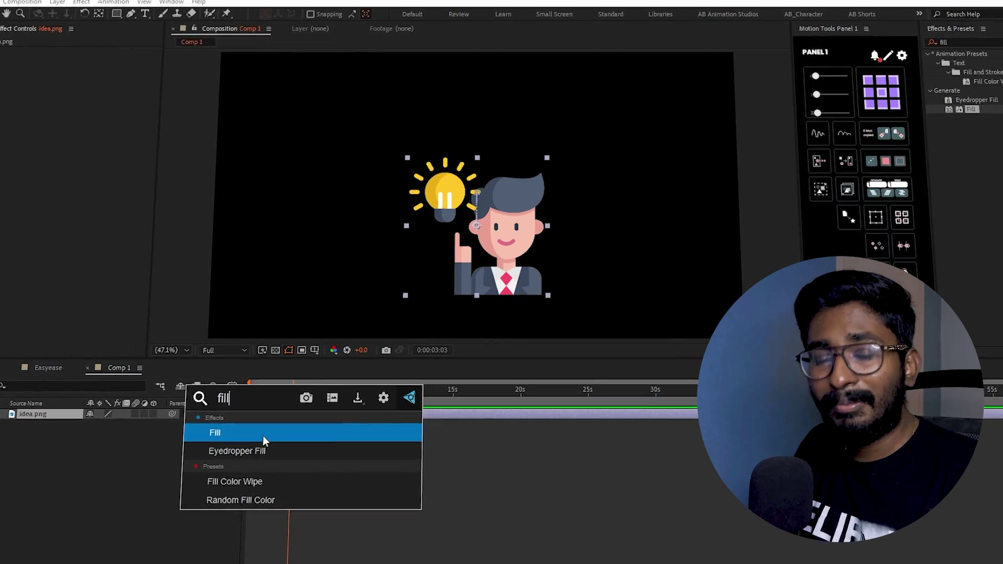
{"action": "left_click", "coordinate": [259, 436]}
{"action": "key", "text": "space"}
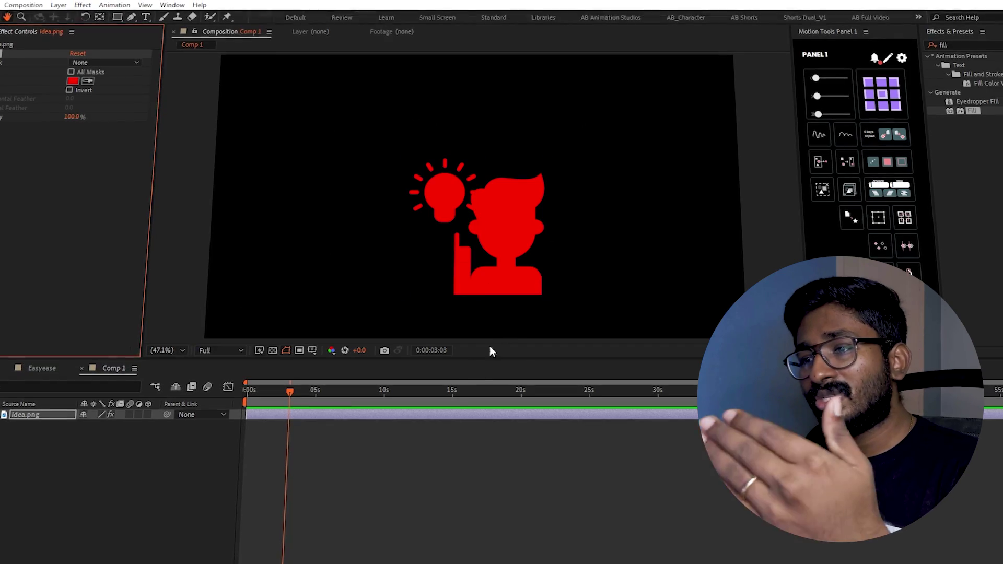